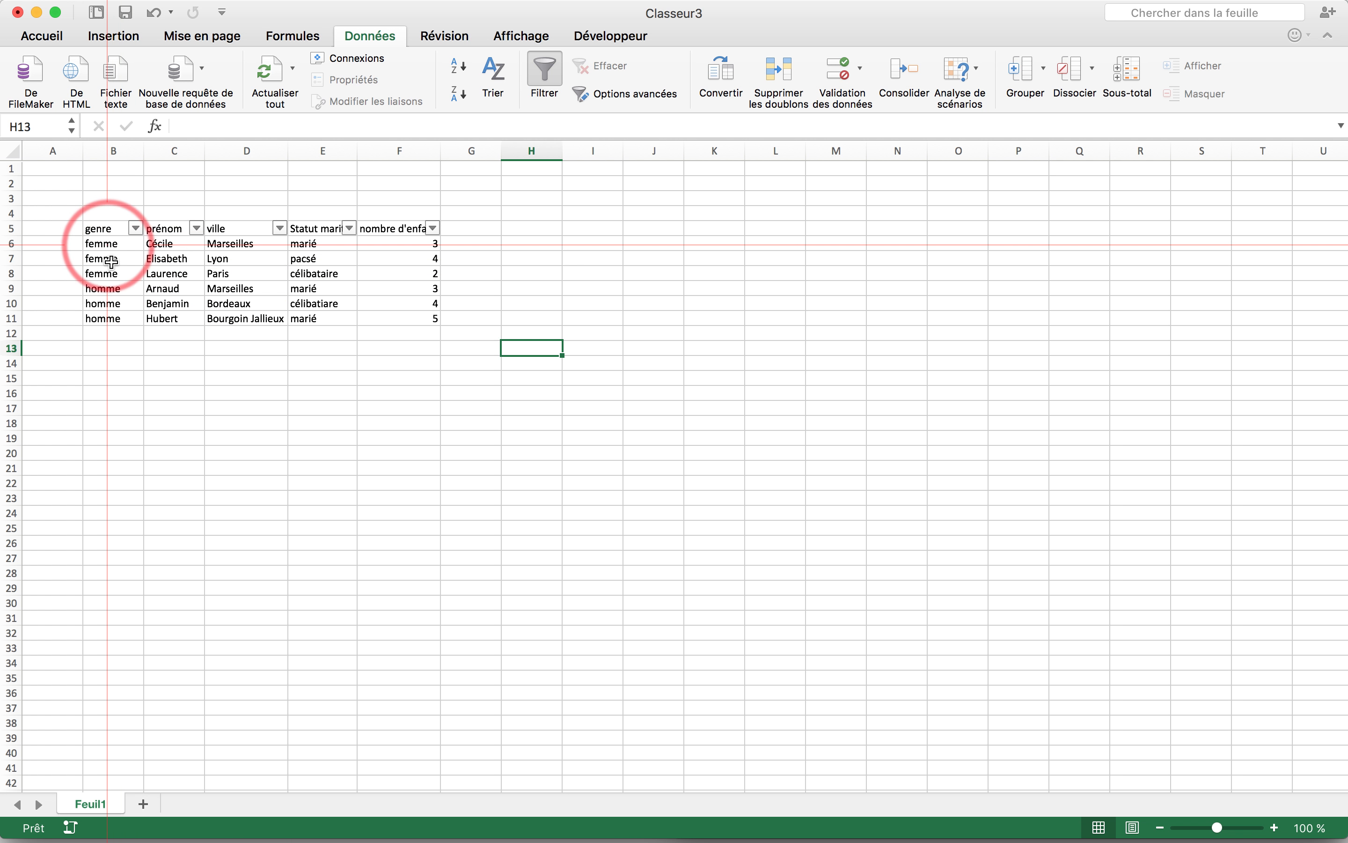
# - Hide the prénom column (column C) of the table
pyautogui.click(184, 152)
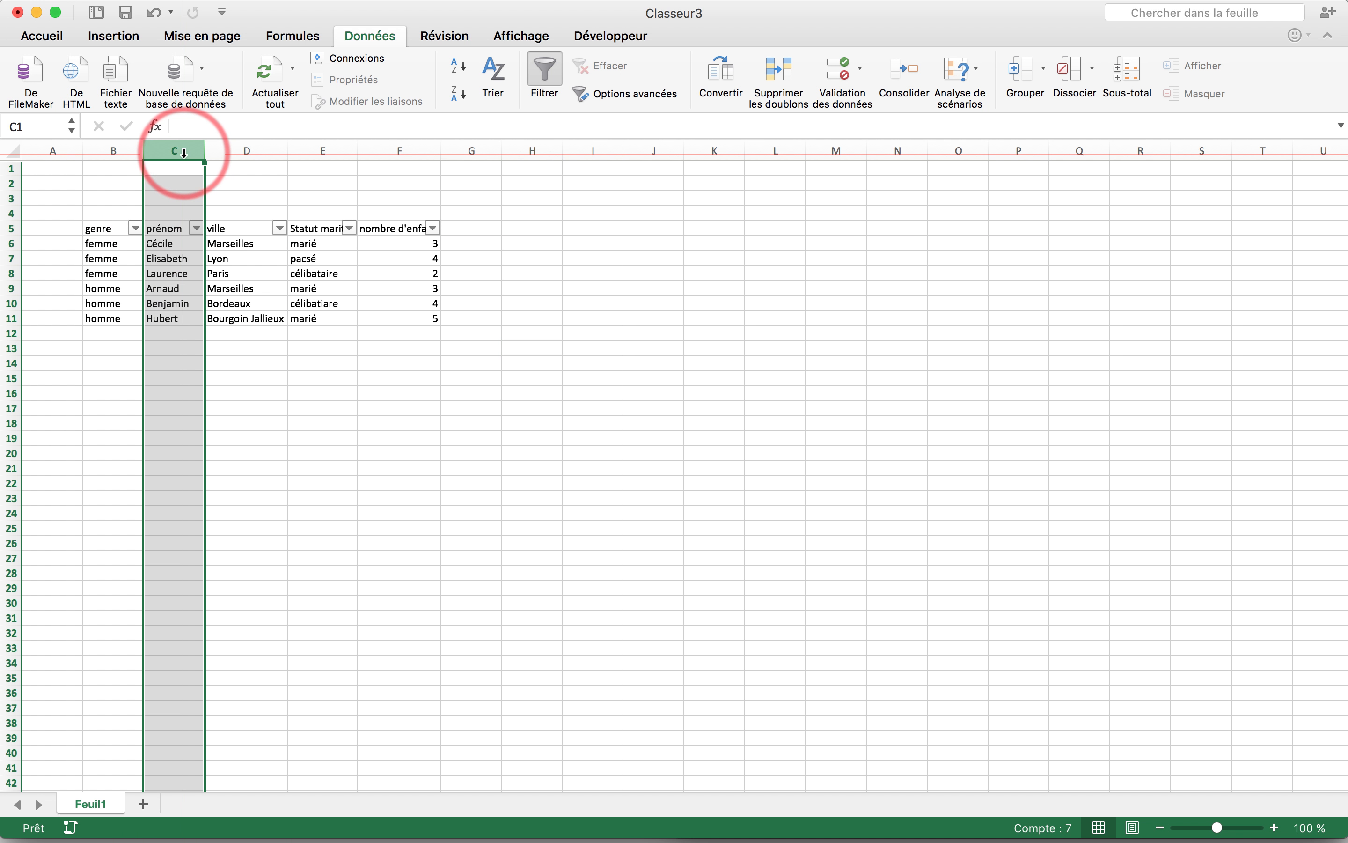
pyautogui.rightClick(184, 152)
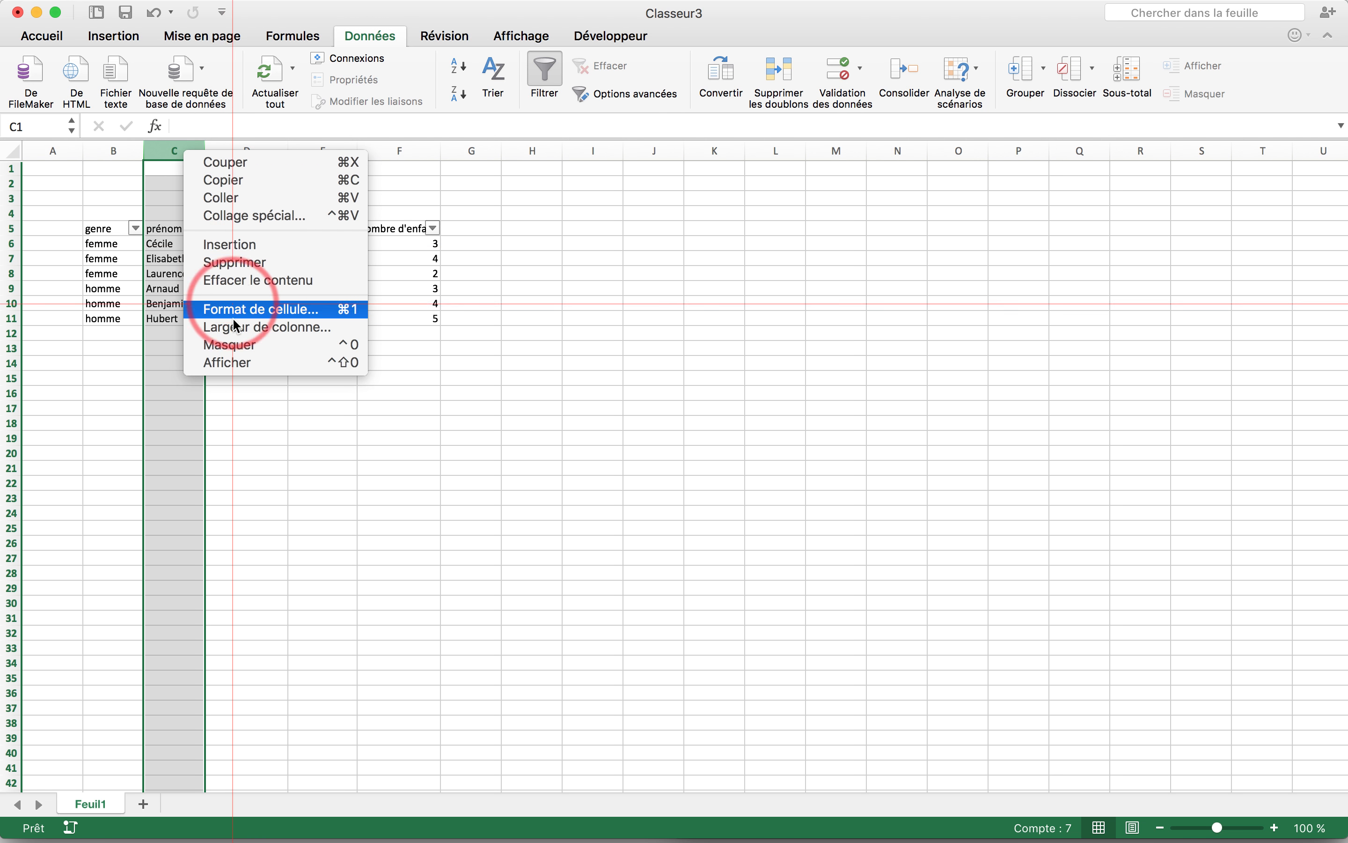
pyautogui.click(239, 345)
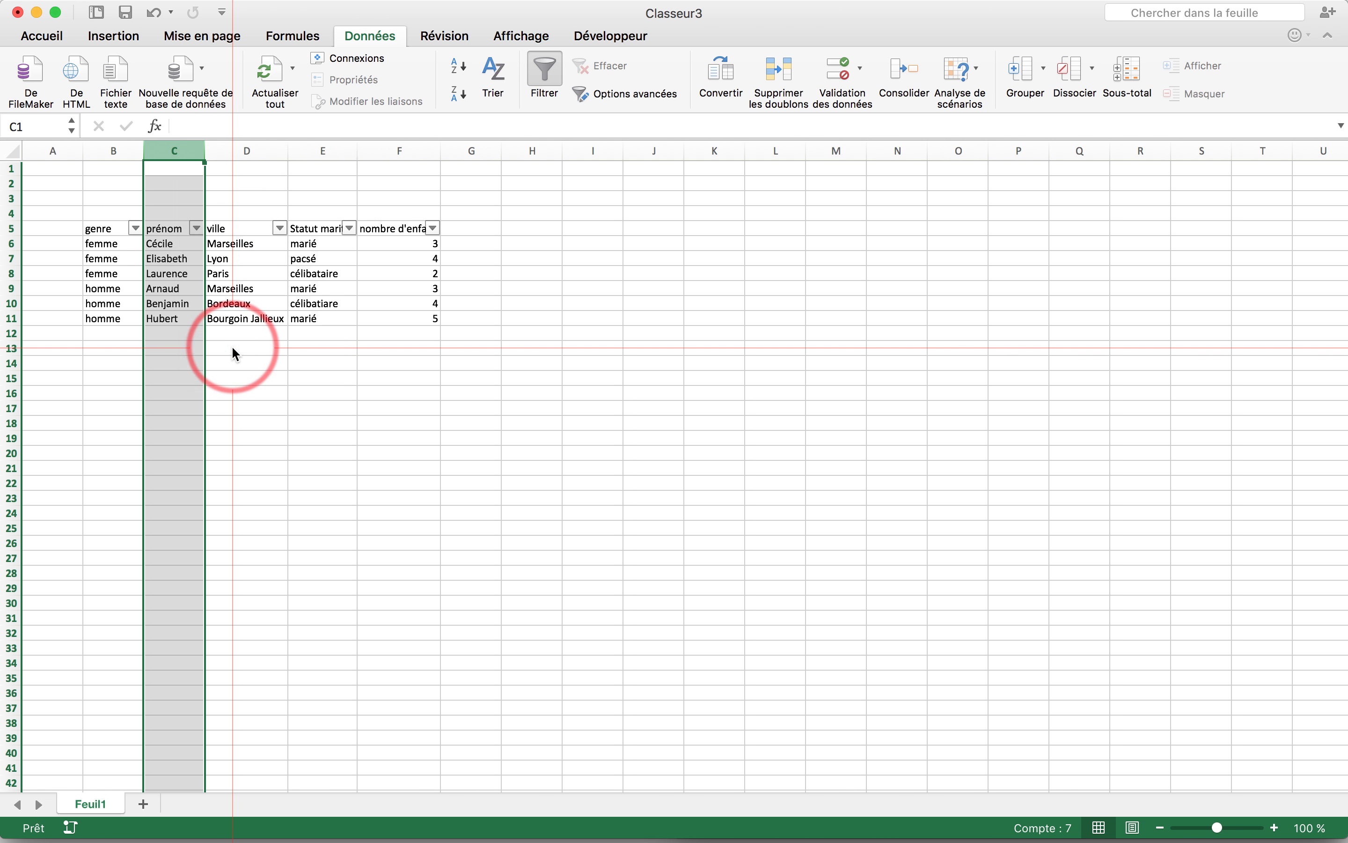
# - Hide the marital status column (column E) as well, leaving the ville column visible
pyautogui.click(205, 151)
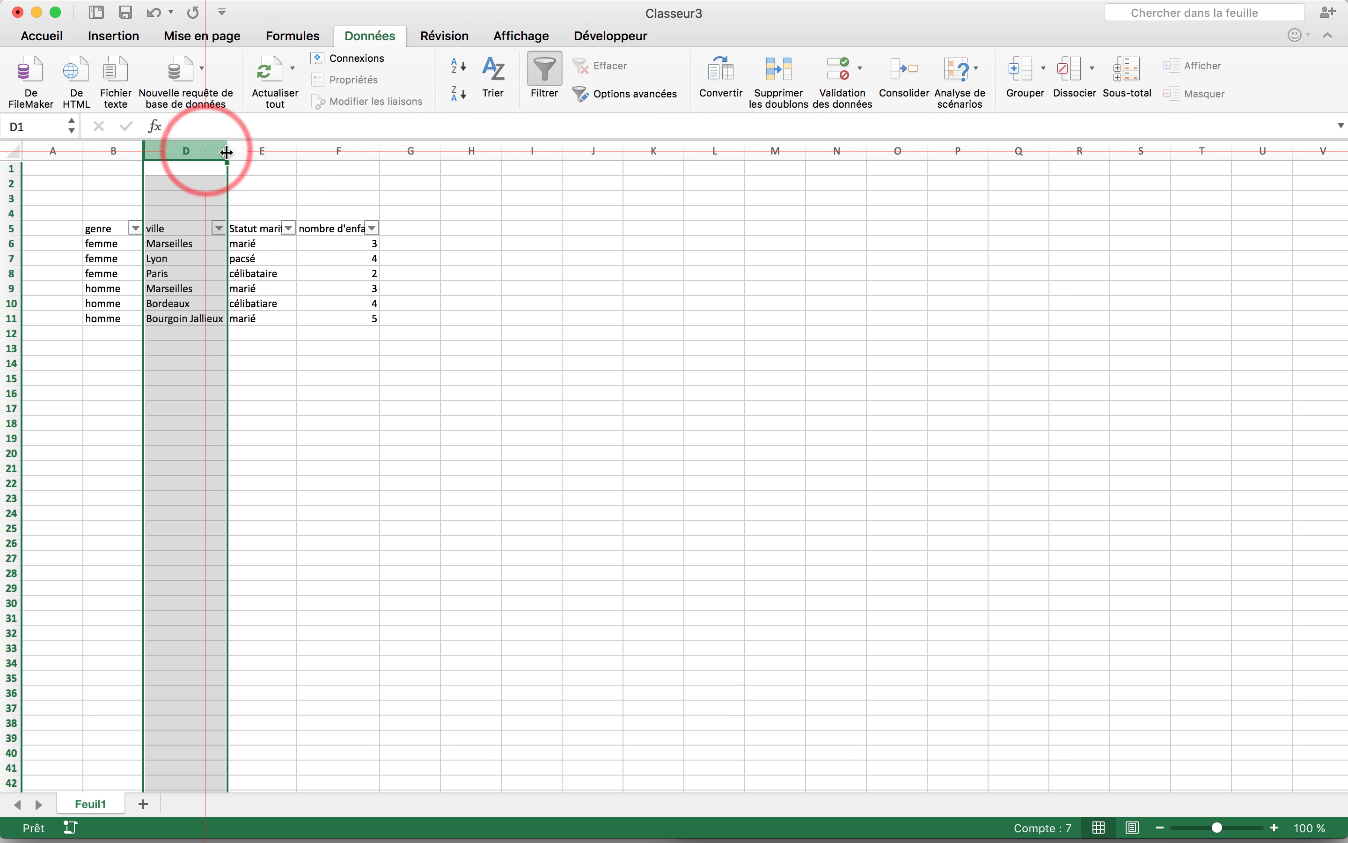
pyautogui.click(271, 151)
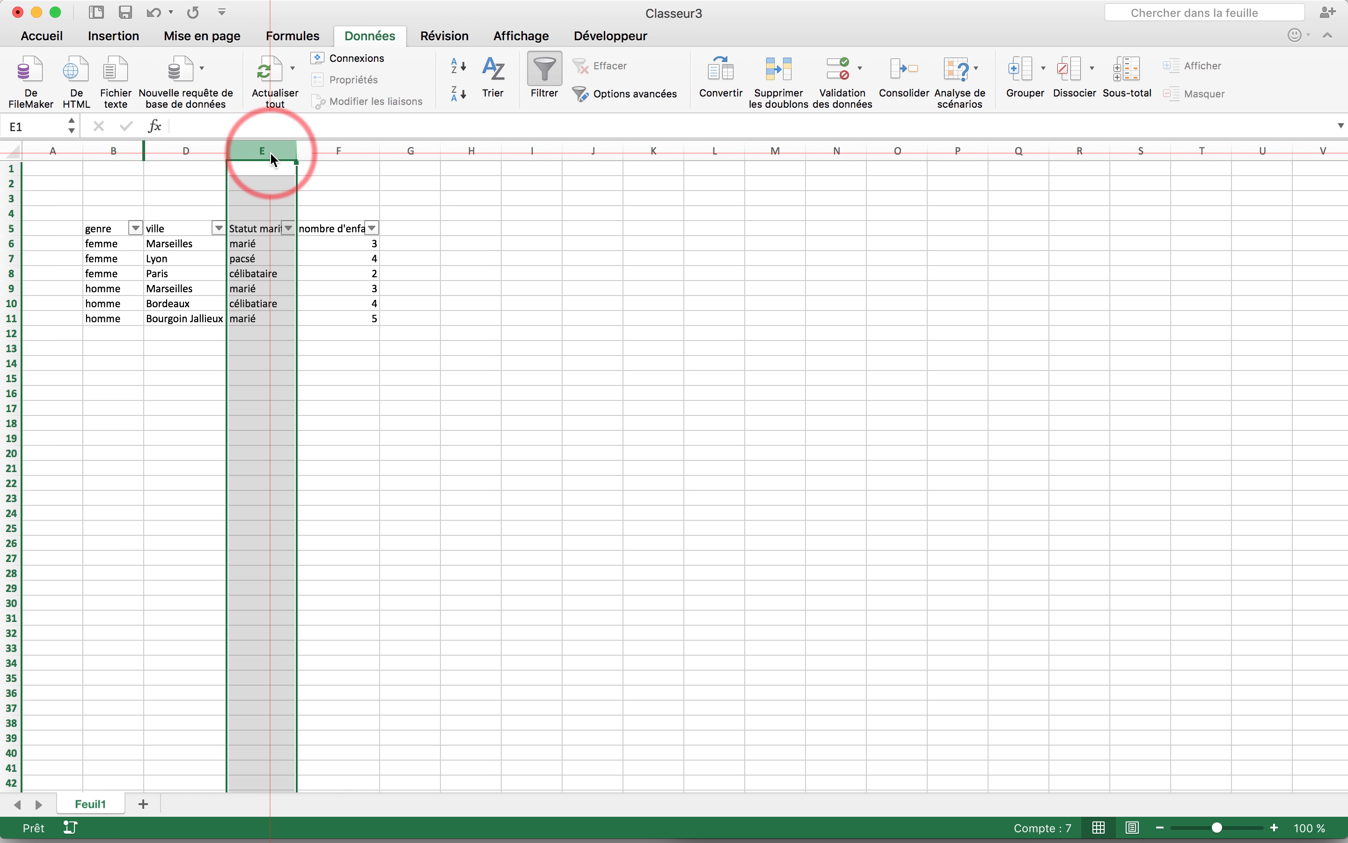
pyautogui.rightClick(271, 153)
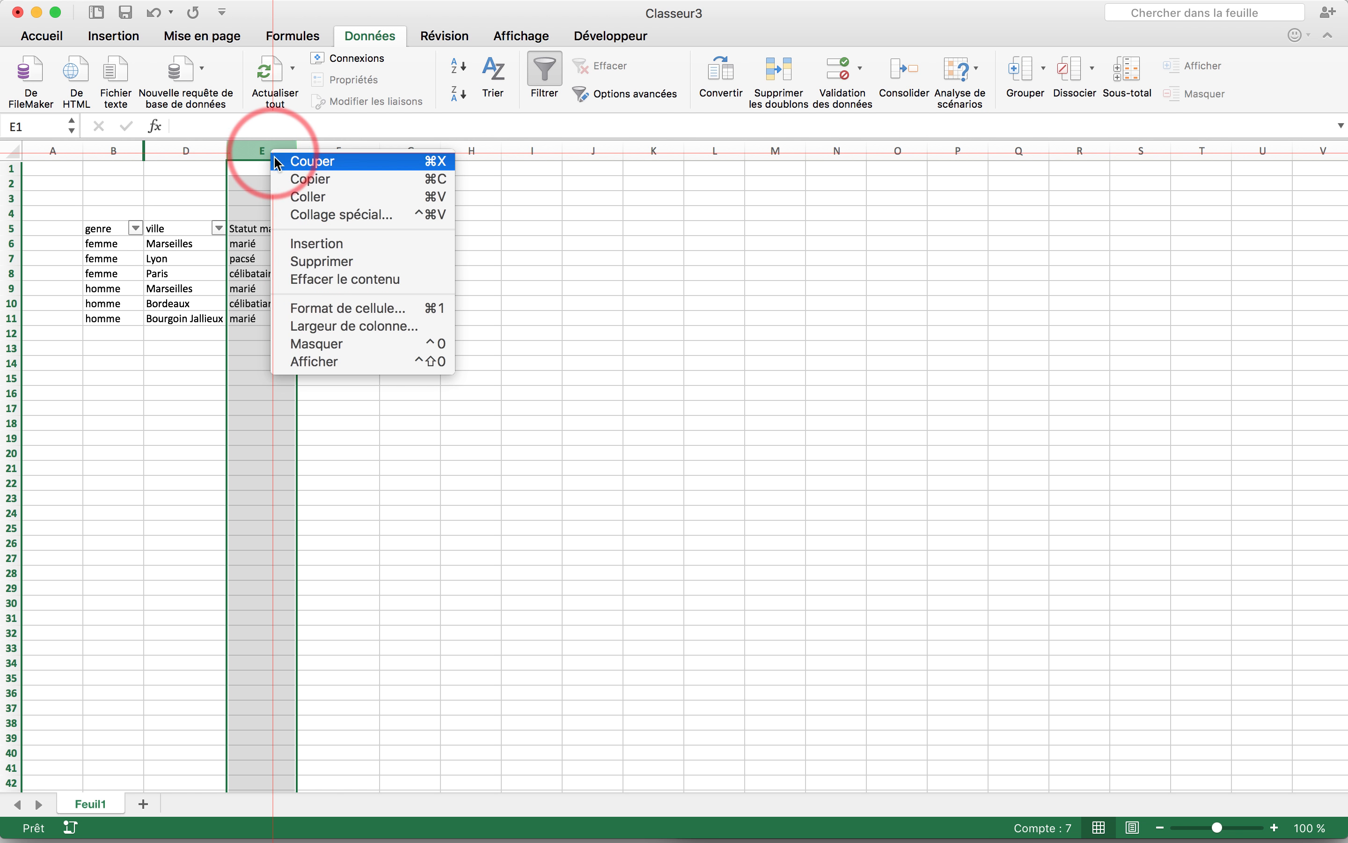
pyautogui.click(314, 345)
pyautogui.click(564, 513)
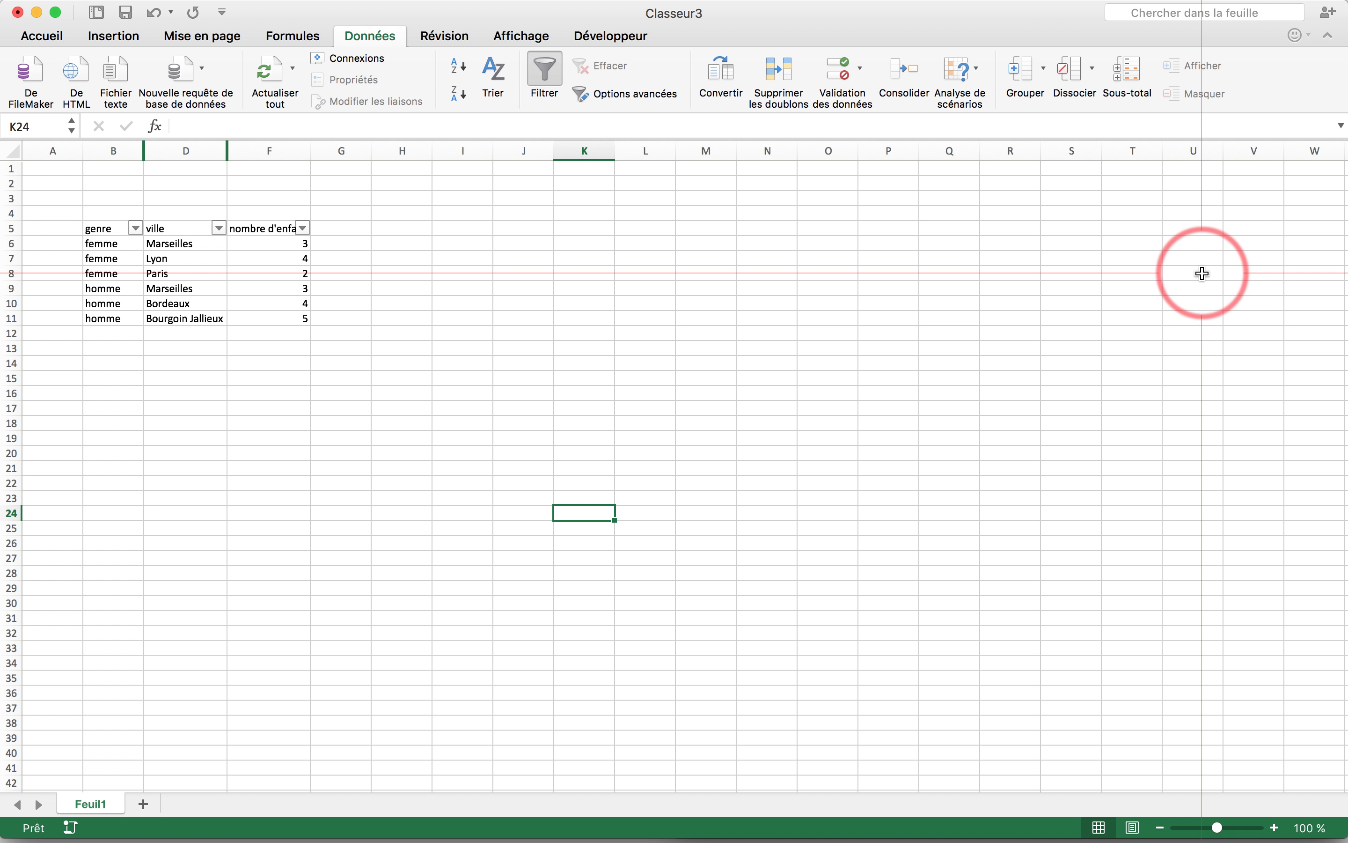
pyautogui.press('F4')
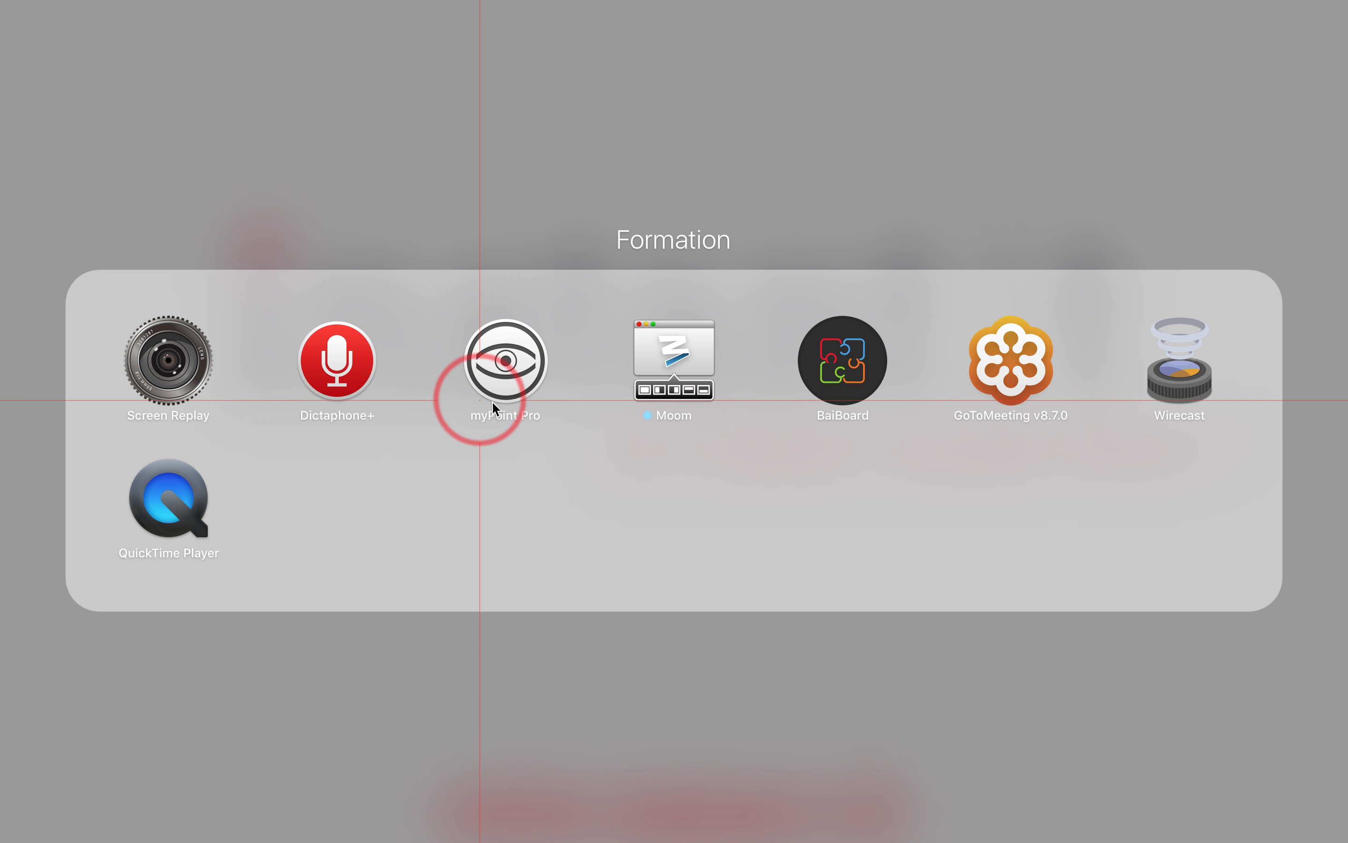
pyautogui.click(540, 401)
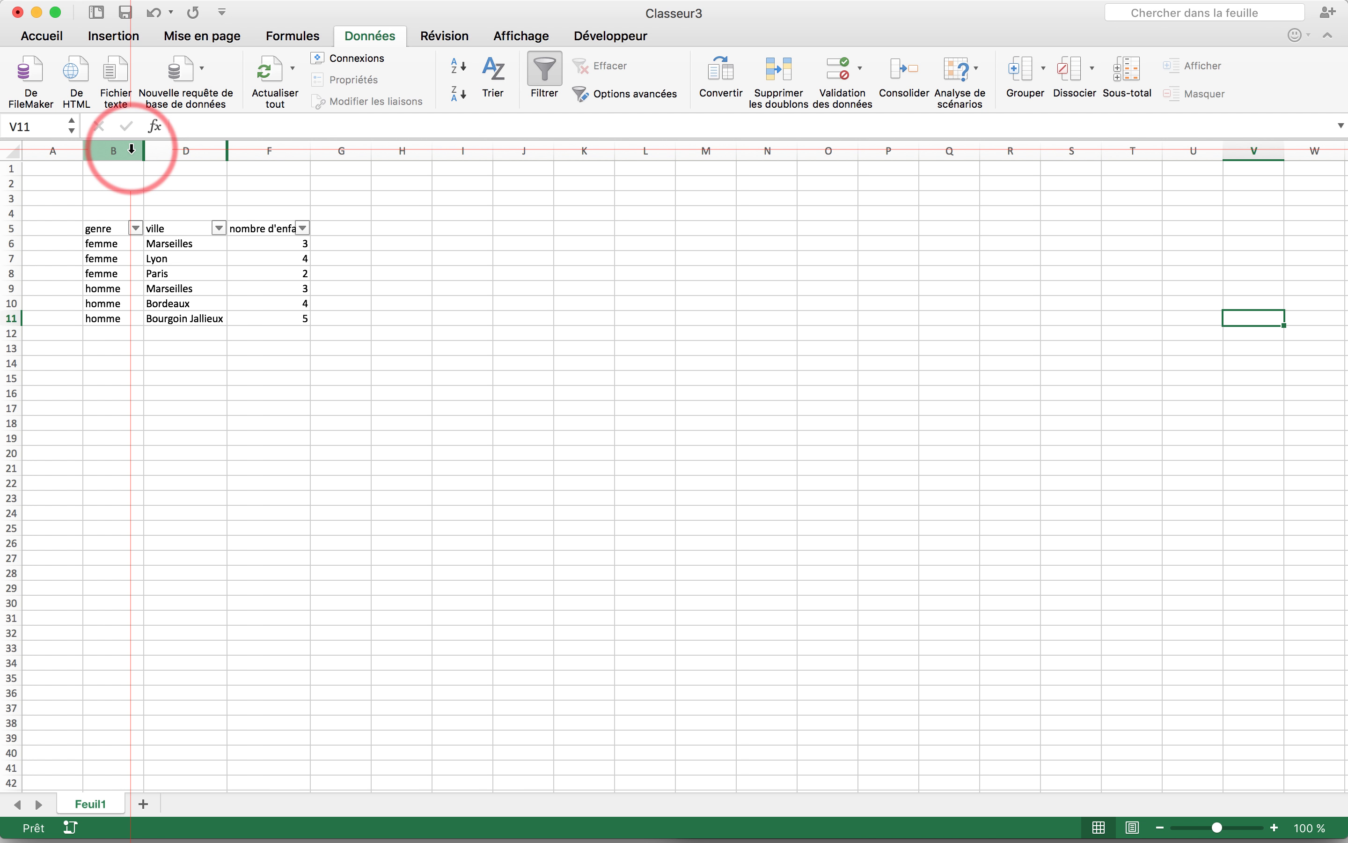
# - Unhide the prénom column by selecting the neighbouring columns B and D and showing what lies between them
pyautogui.moveTo(123, 148); pyautogui.dragTo(157, 152)
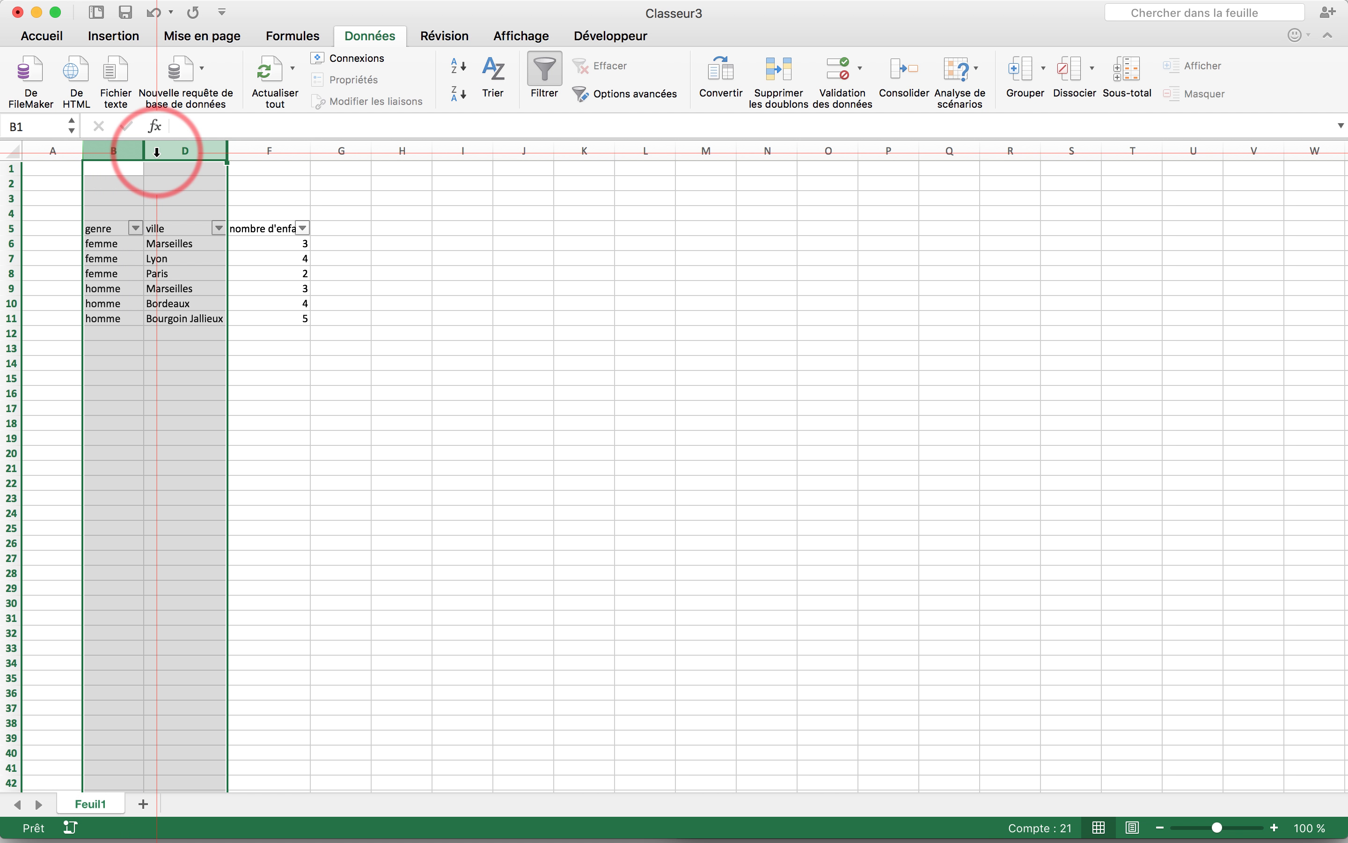
pyautogui.click(164, 188)
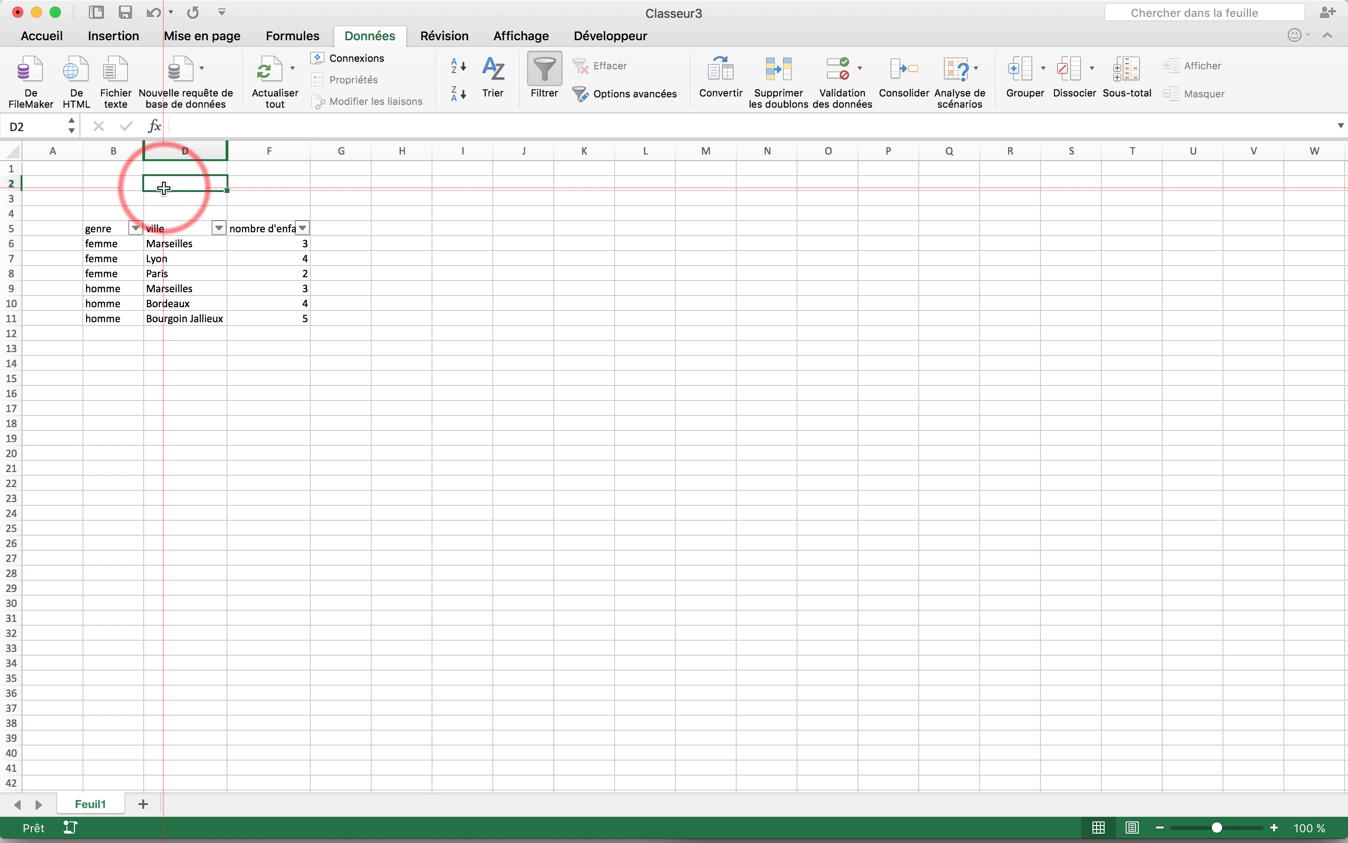
pyautogui.click(120, 149)
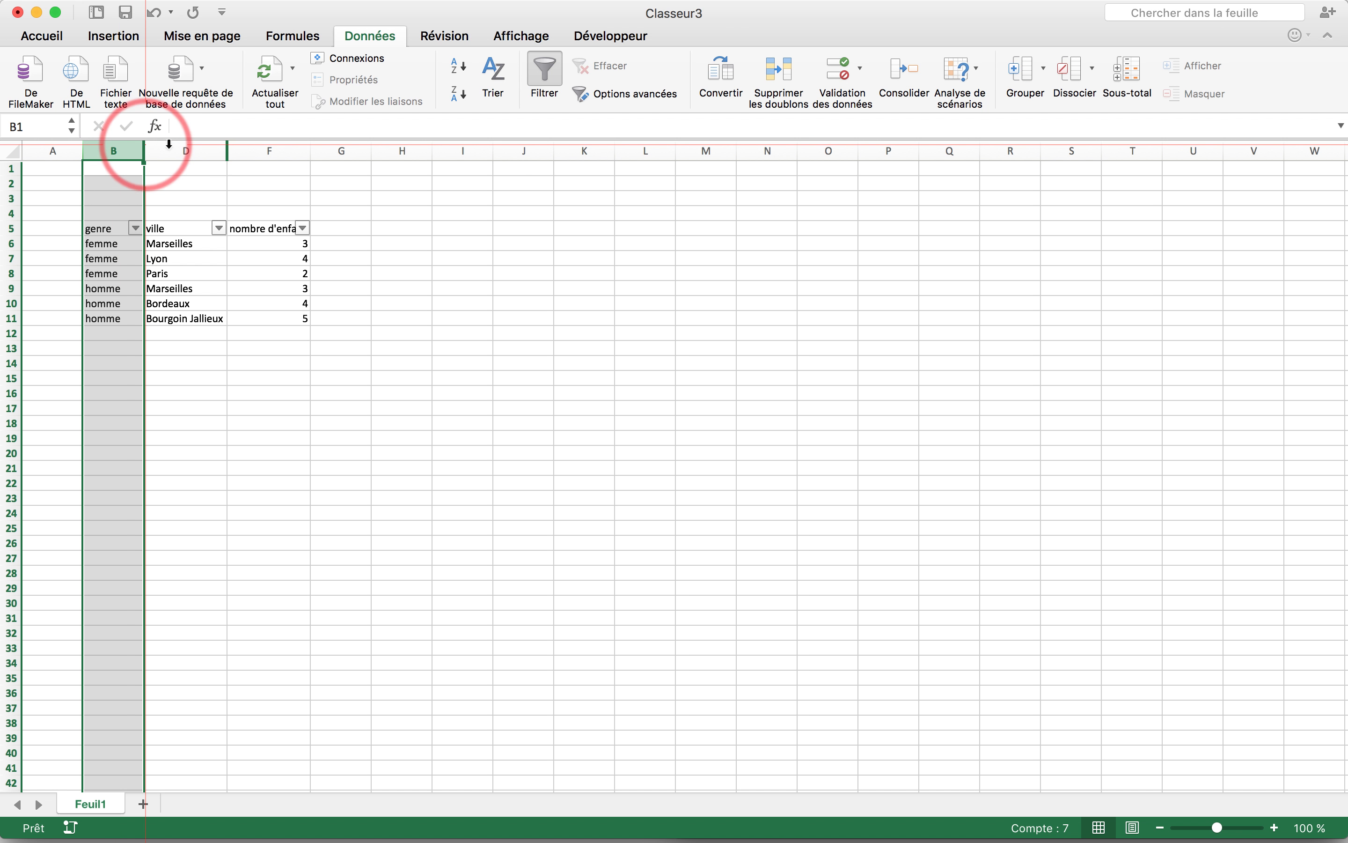
pyautogui.moveTo(117, 146); pyautogui.dragTo(169, 149)
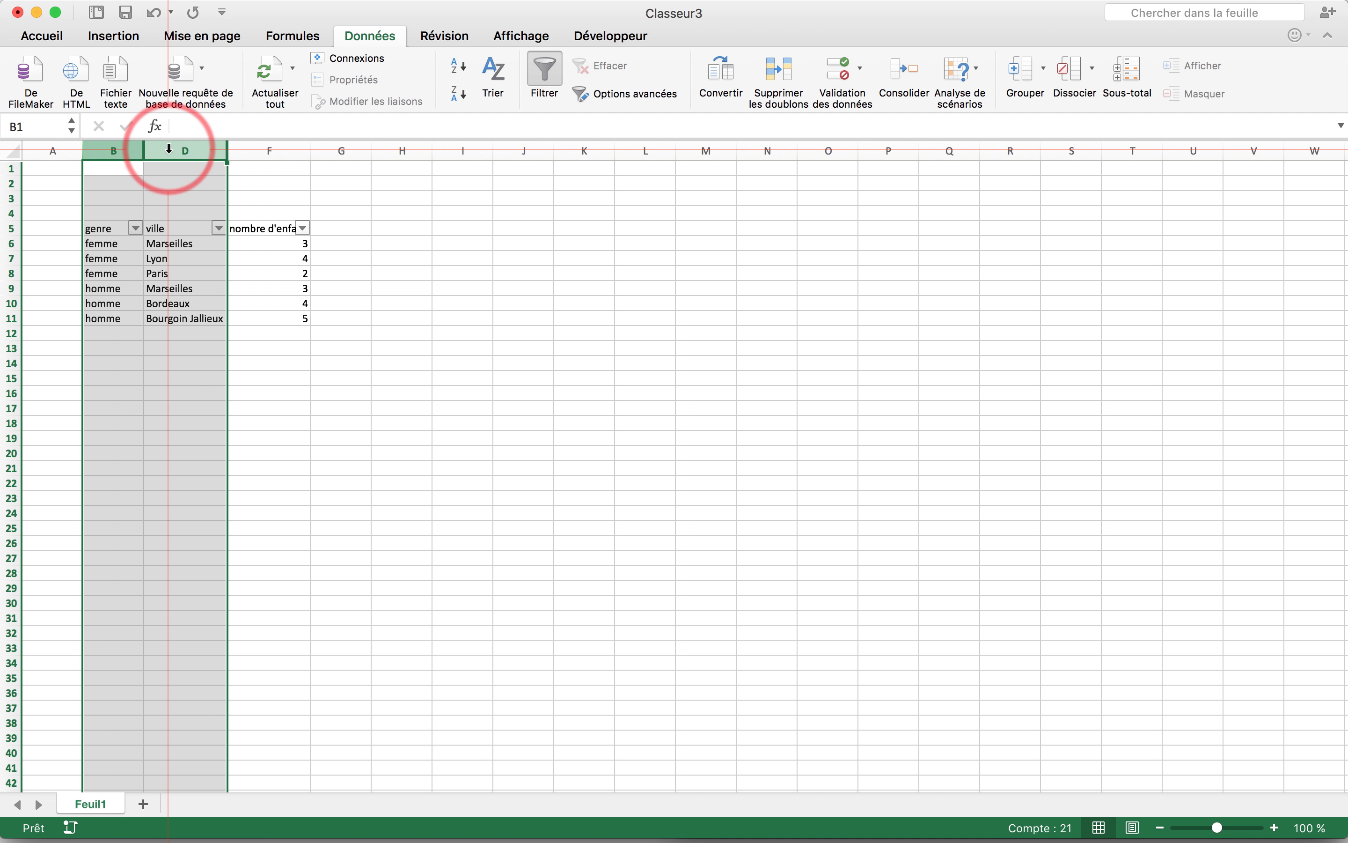
pyautogui.rightClick(170, 149)
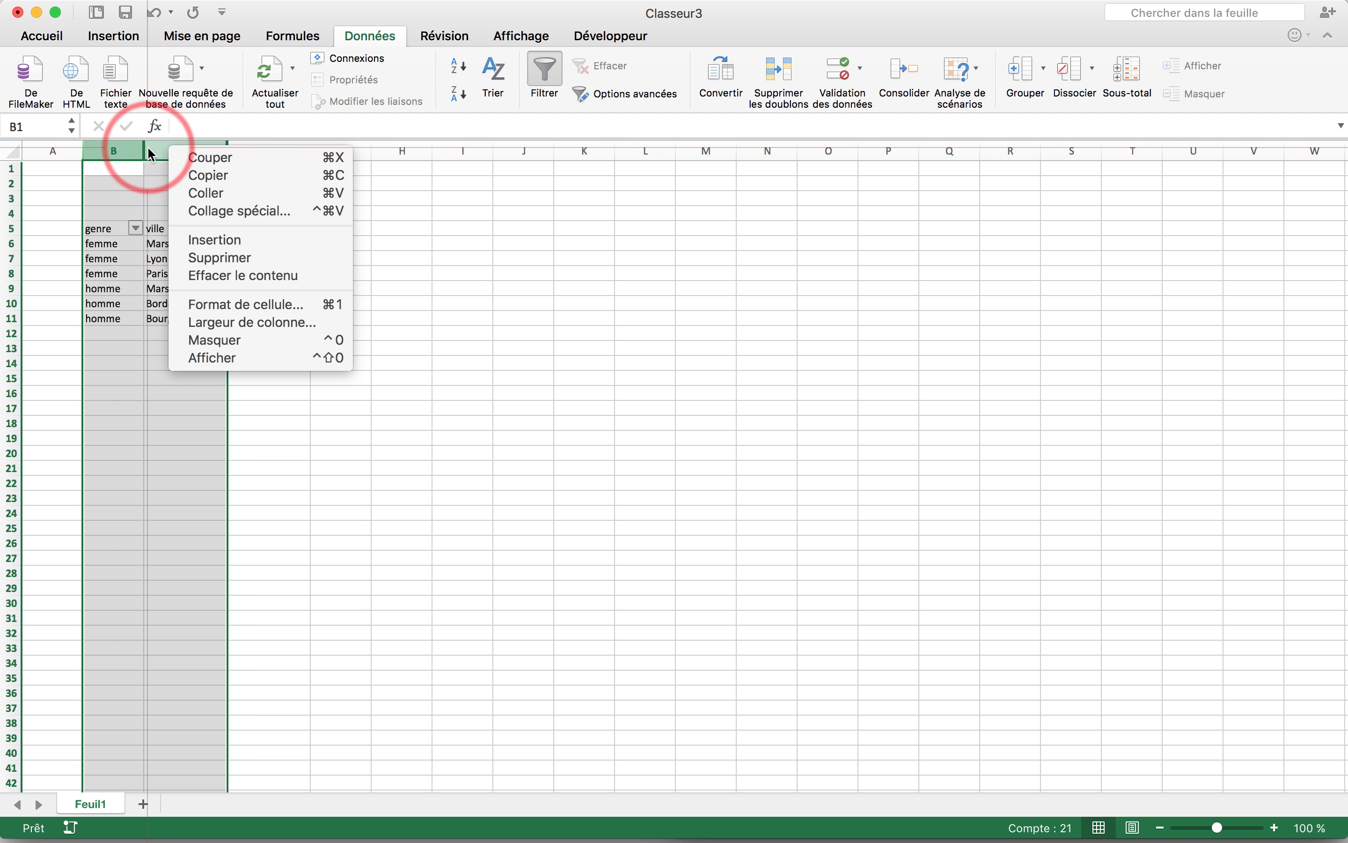
pyautogui.click(169, 149)
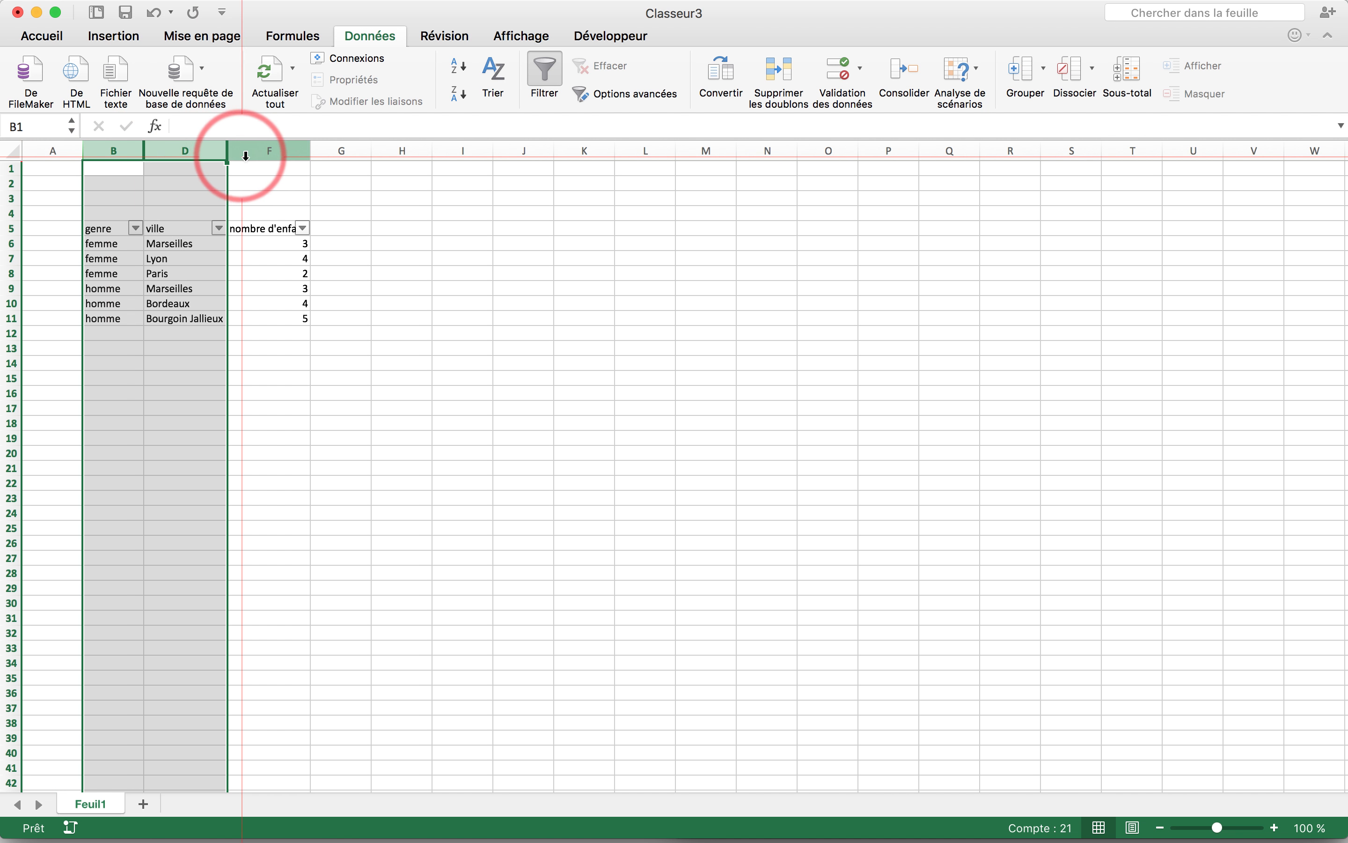
pyautogui.rightClick(180, 151)
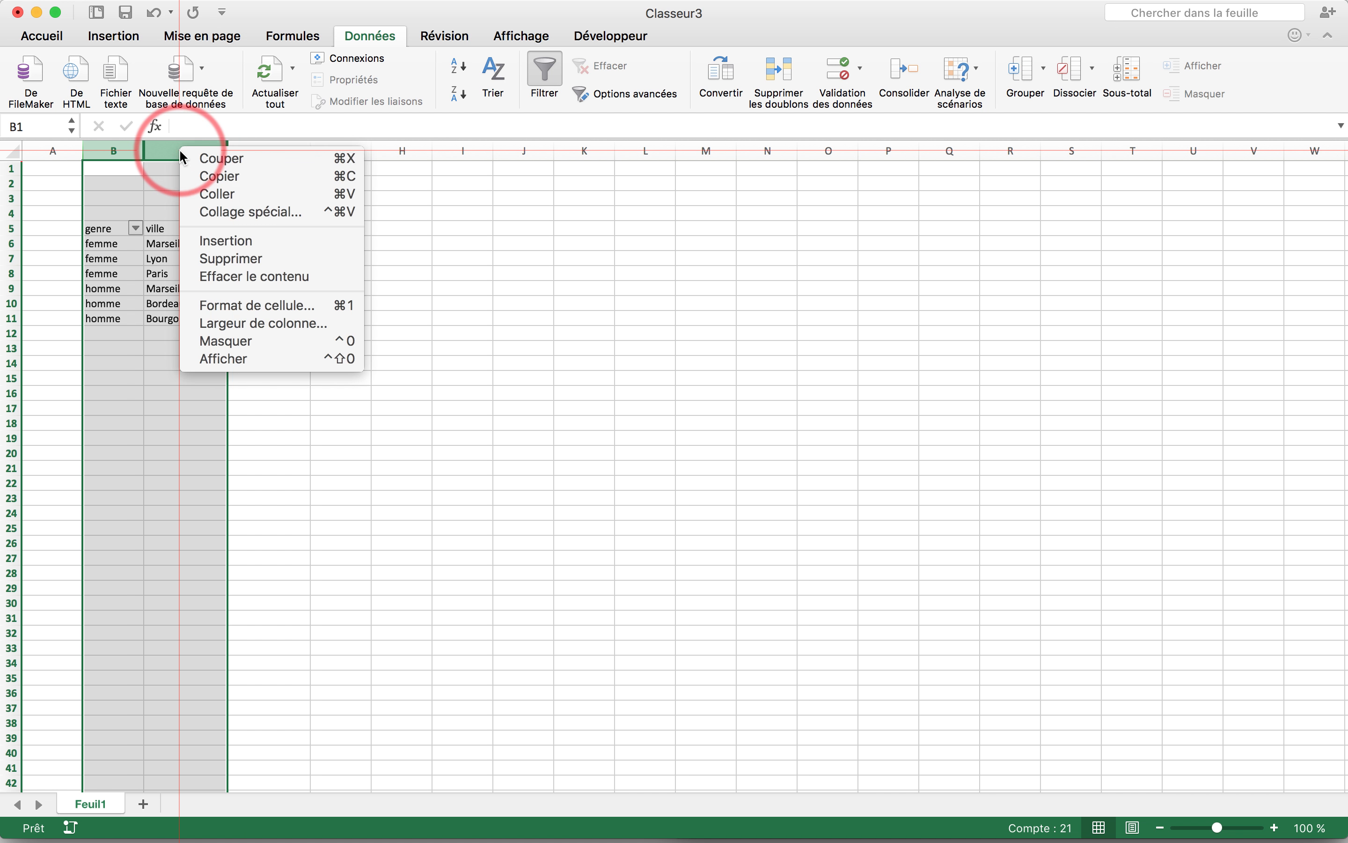
pyautogui.click(241, 359)
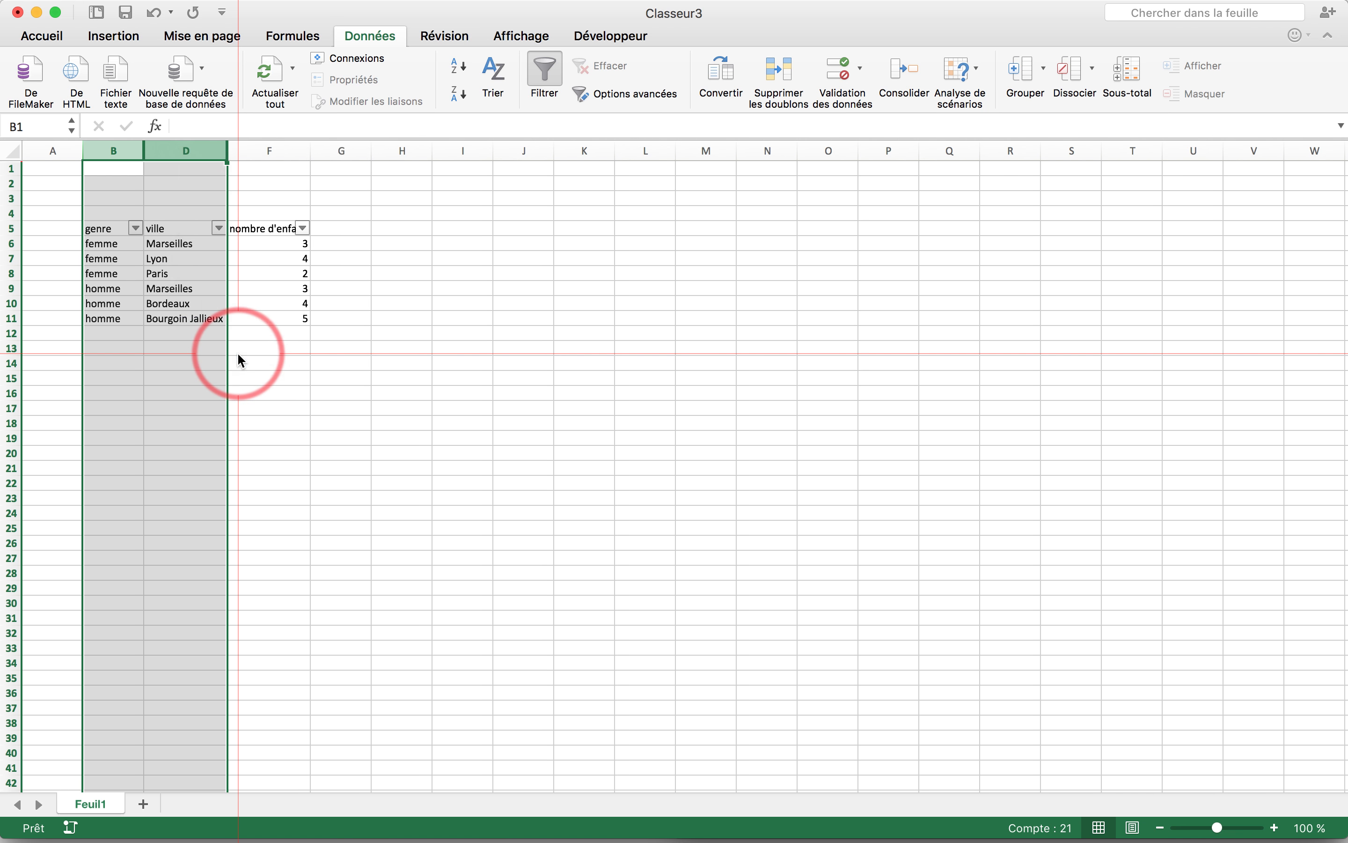
pyautogui.click(428, 333)
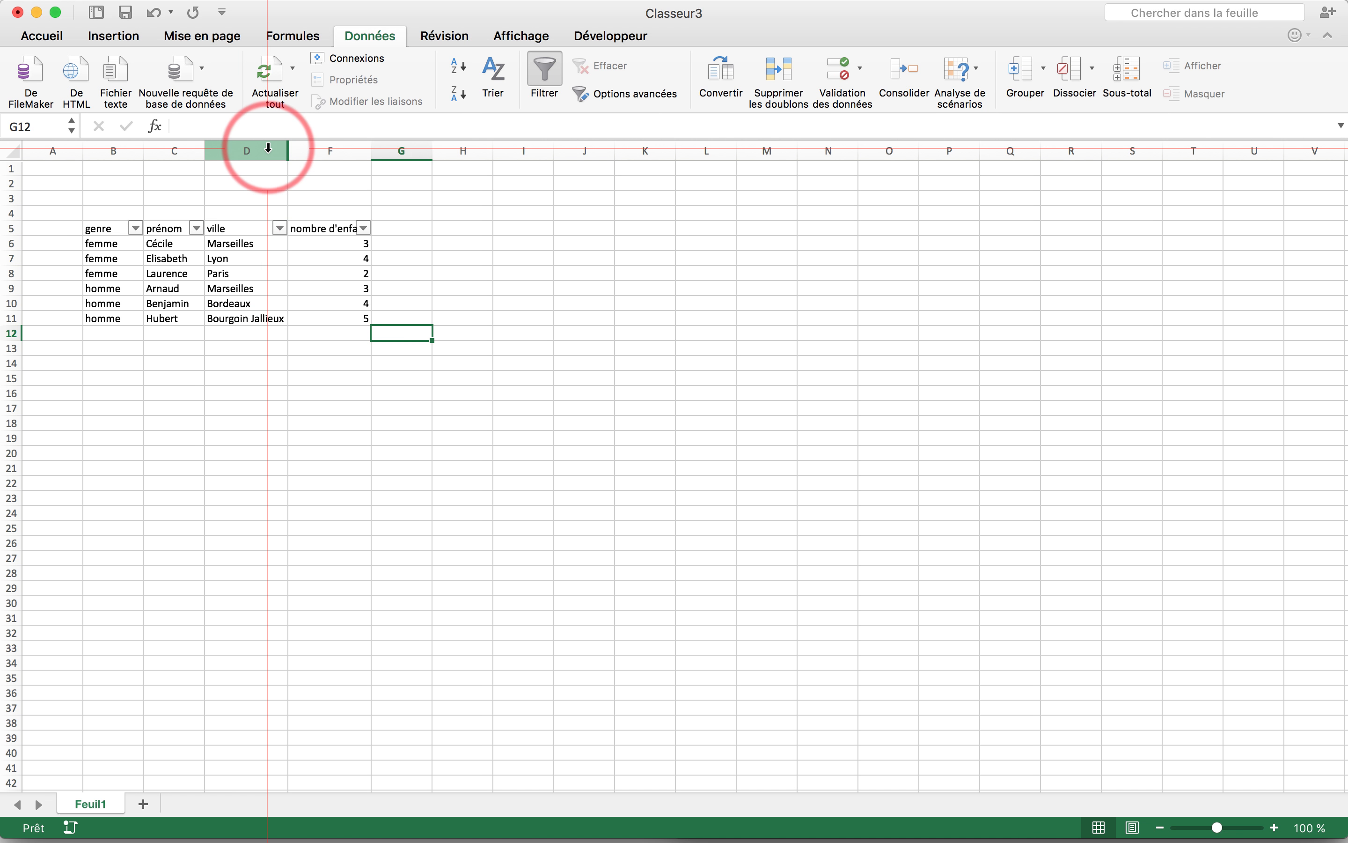
# - Unhide the marital status column by selecting columns D through F and showing the hidden one
pyautogui.moveTo(262, 150); pyautogui.dragTo(333, 147)
pyautogui.rightClick(336, 153)
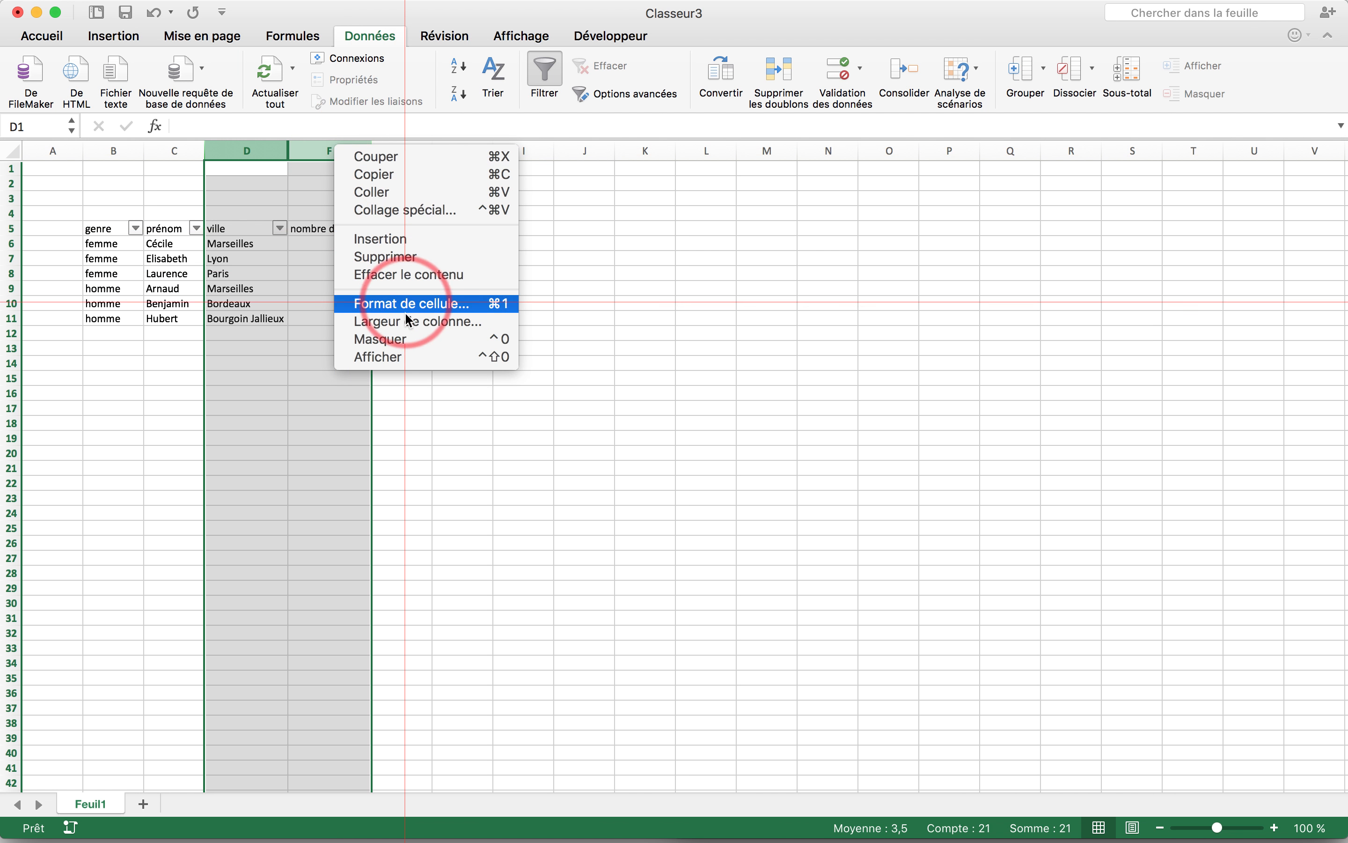
pyautogui.click(401, 357)
pyautogui.click(615, 384)
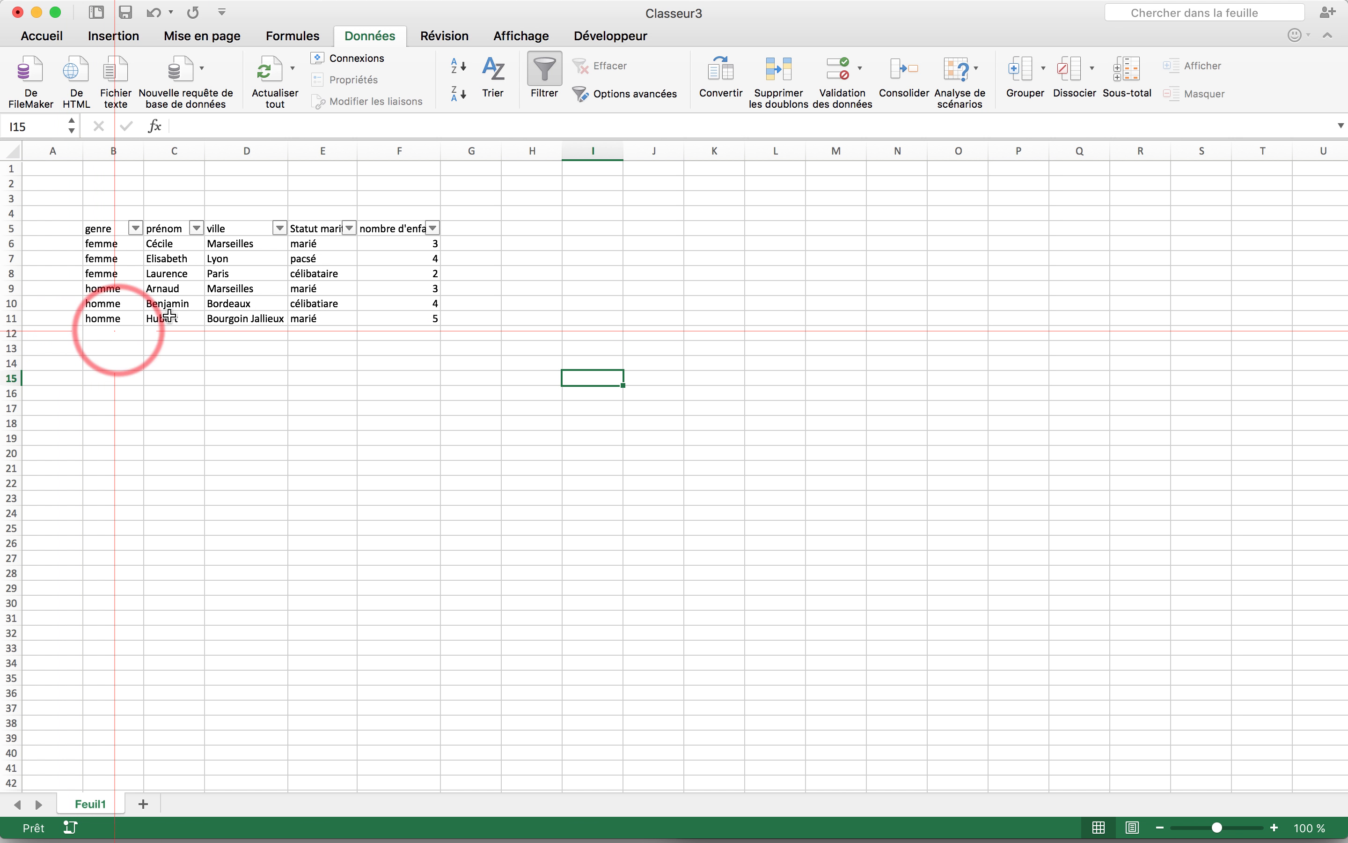
# - Hide only the prénom column C again and deselect it
pyautogui.click(193, 150)
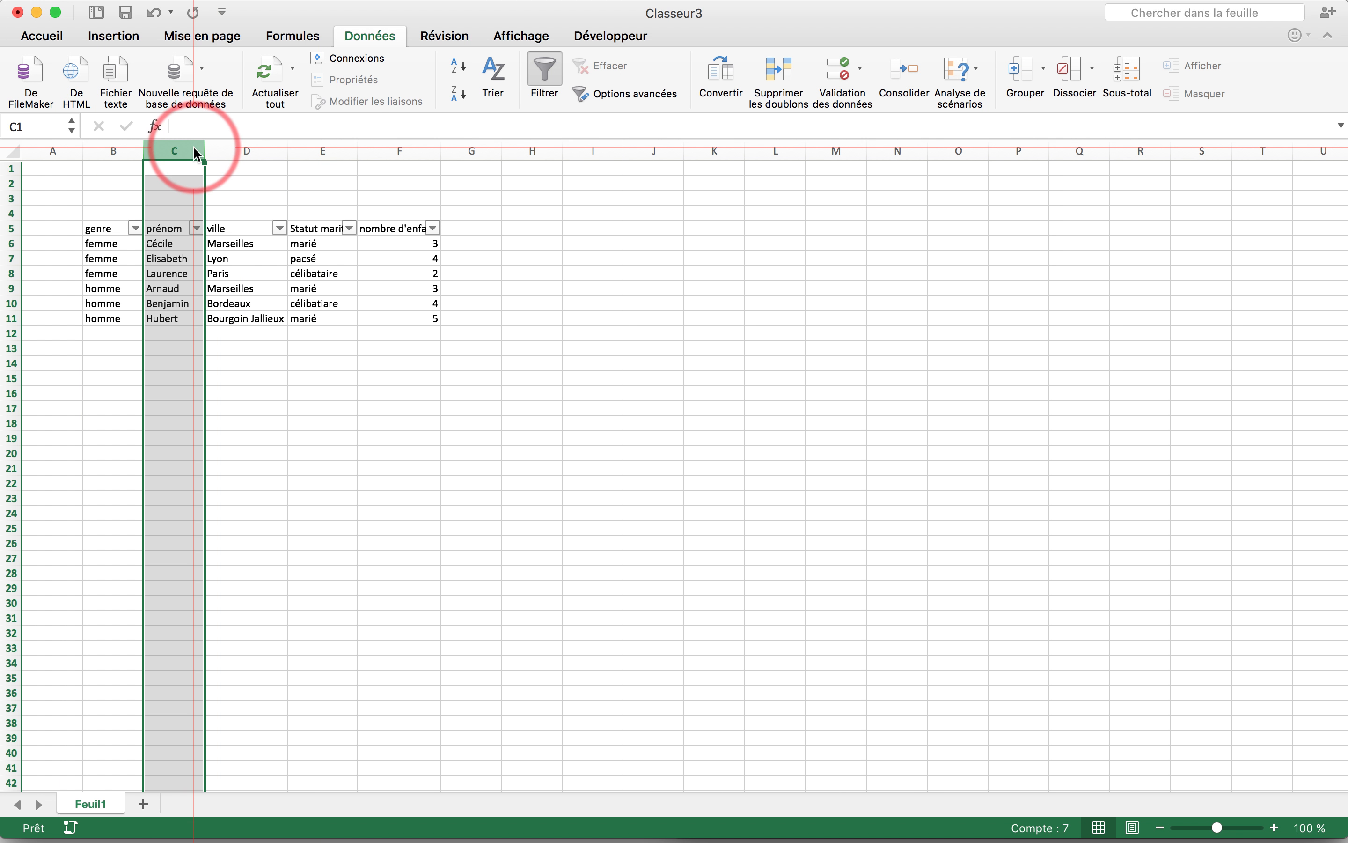
pyautogui.rightClick(196, 153)
pyautogui.click(245, 355)
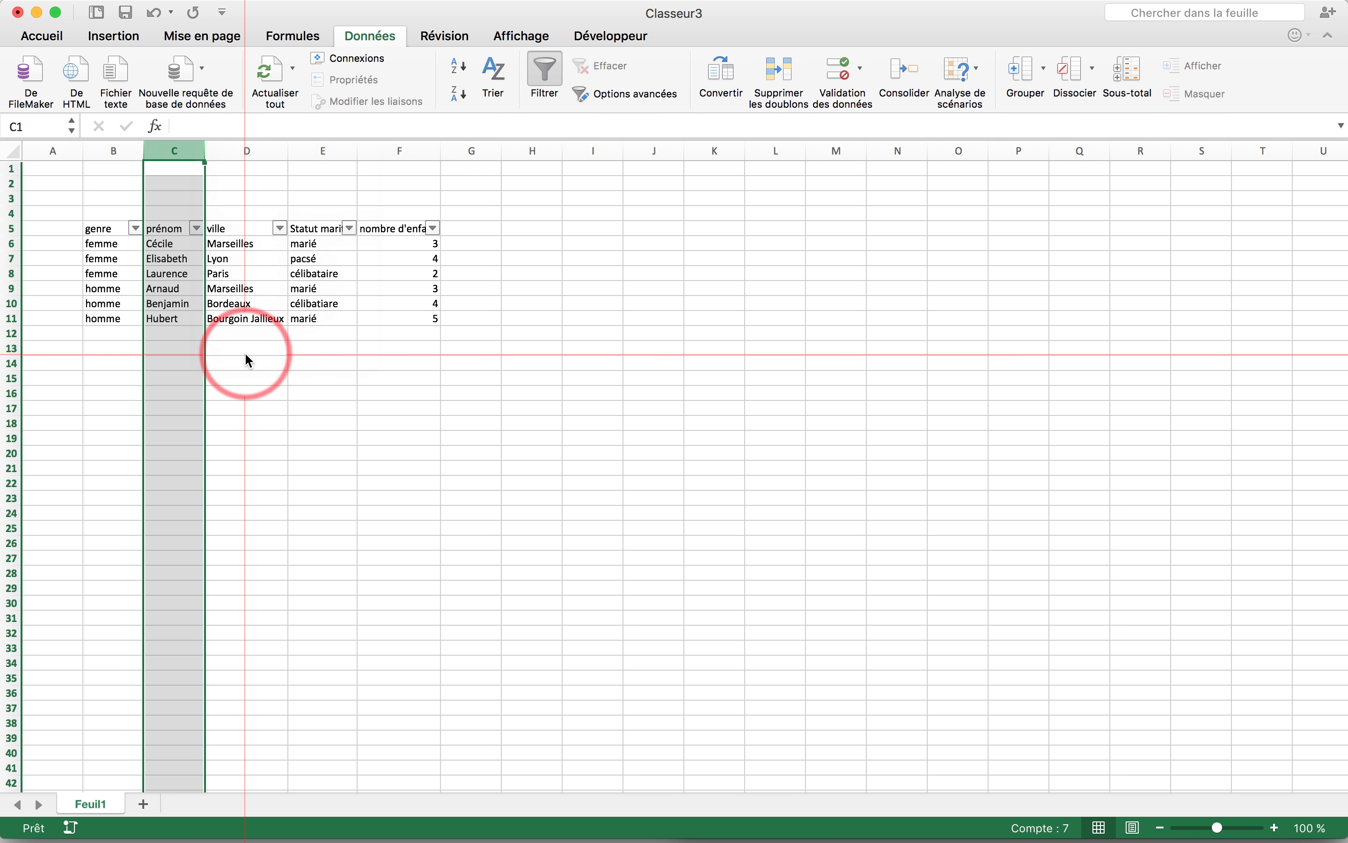
pyautogui.rightClick(186, 152)
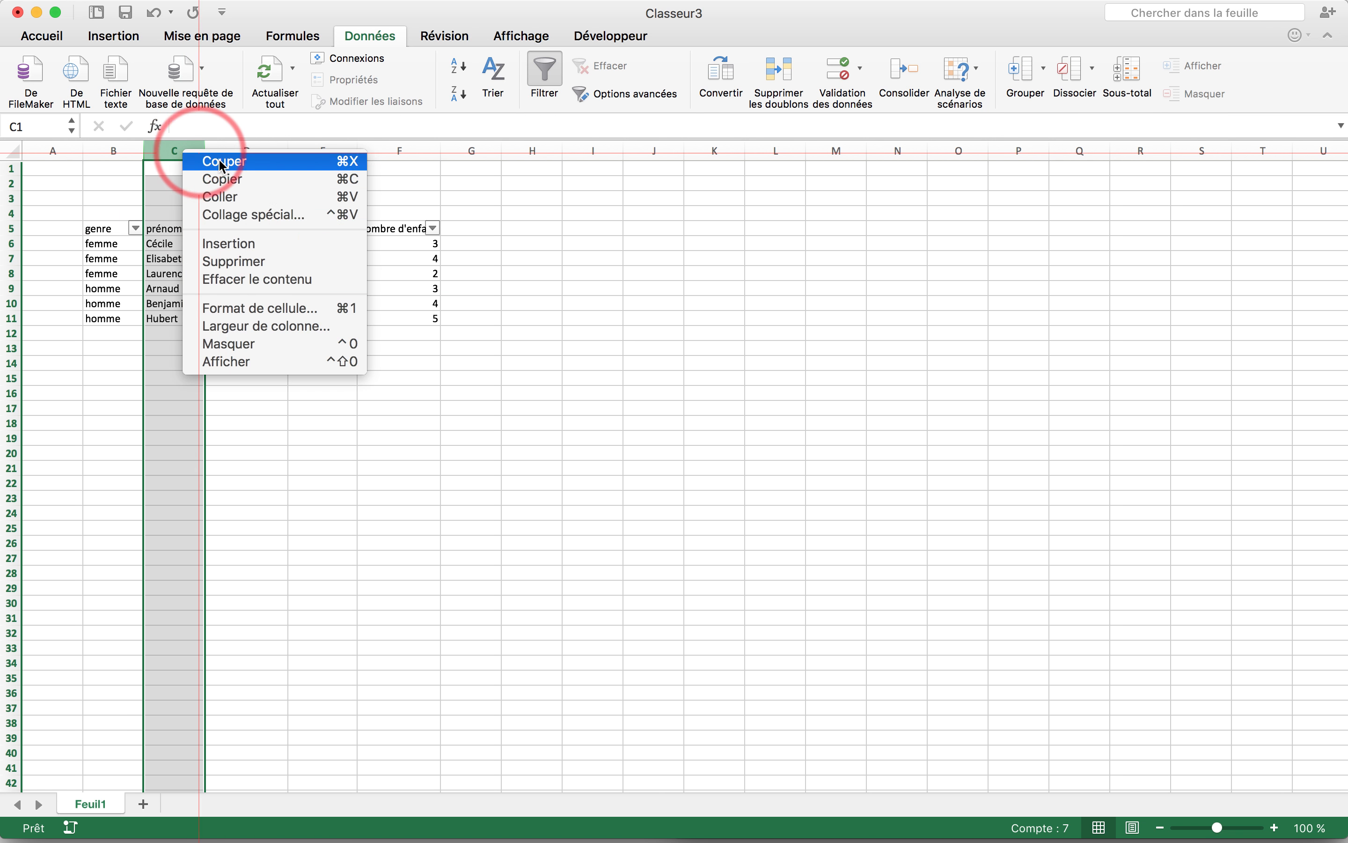
pyautogui.click(236, 345)
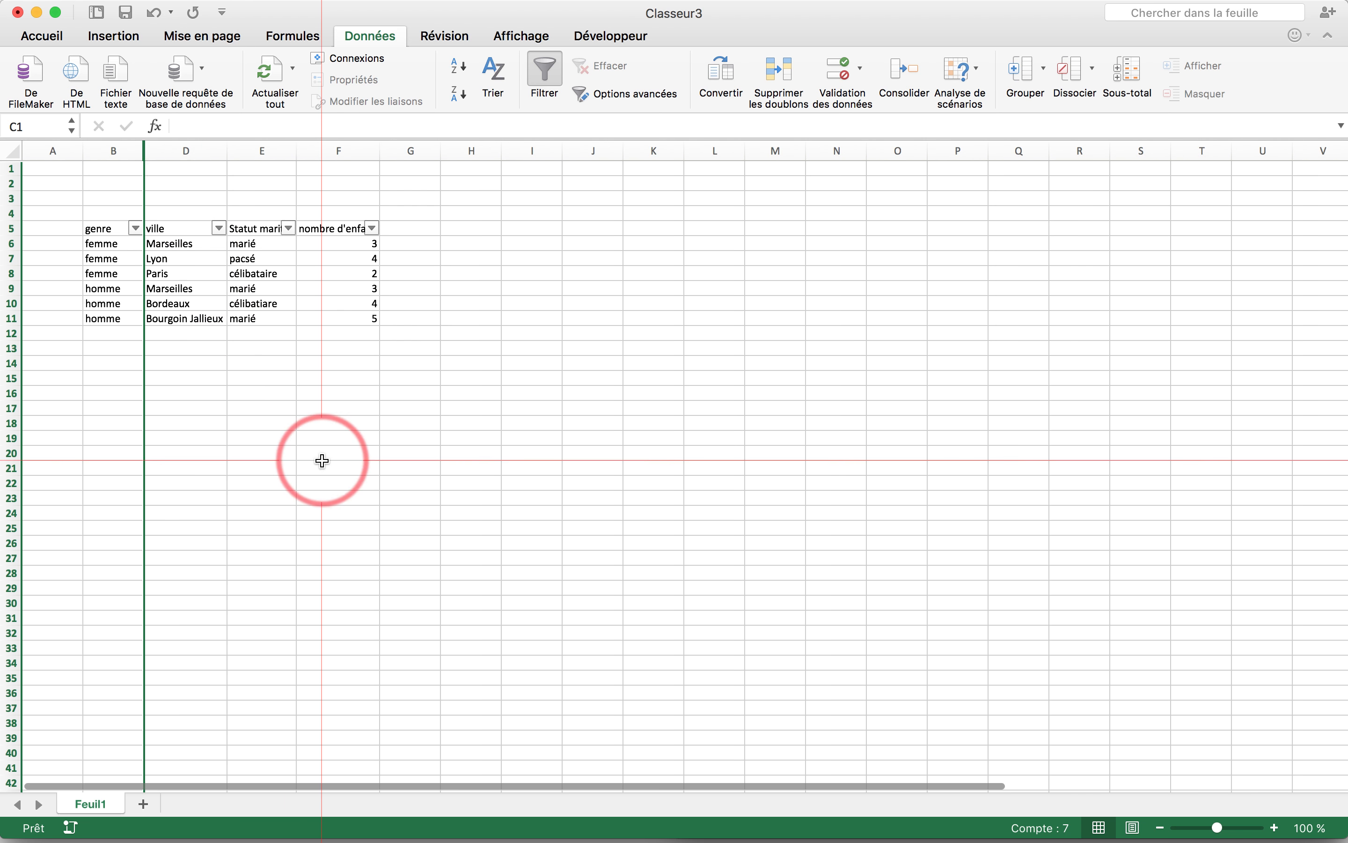
pyautogui.click(322, 459)
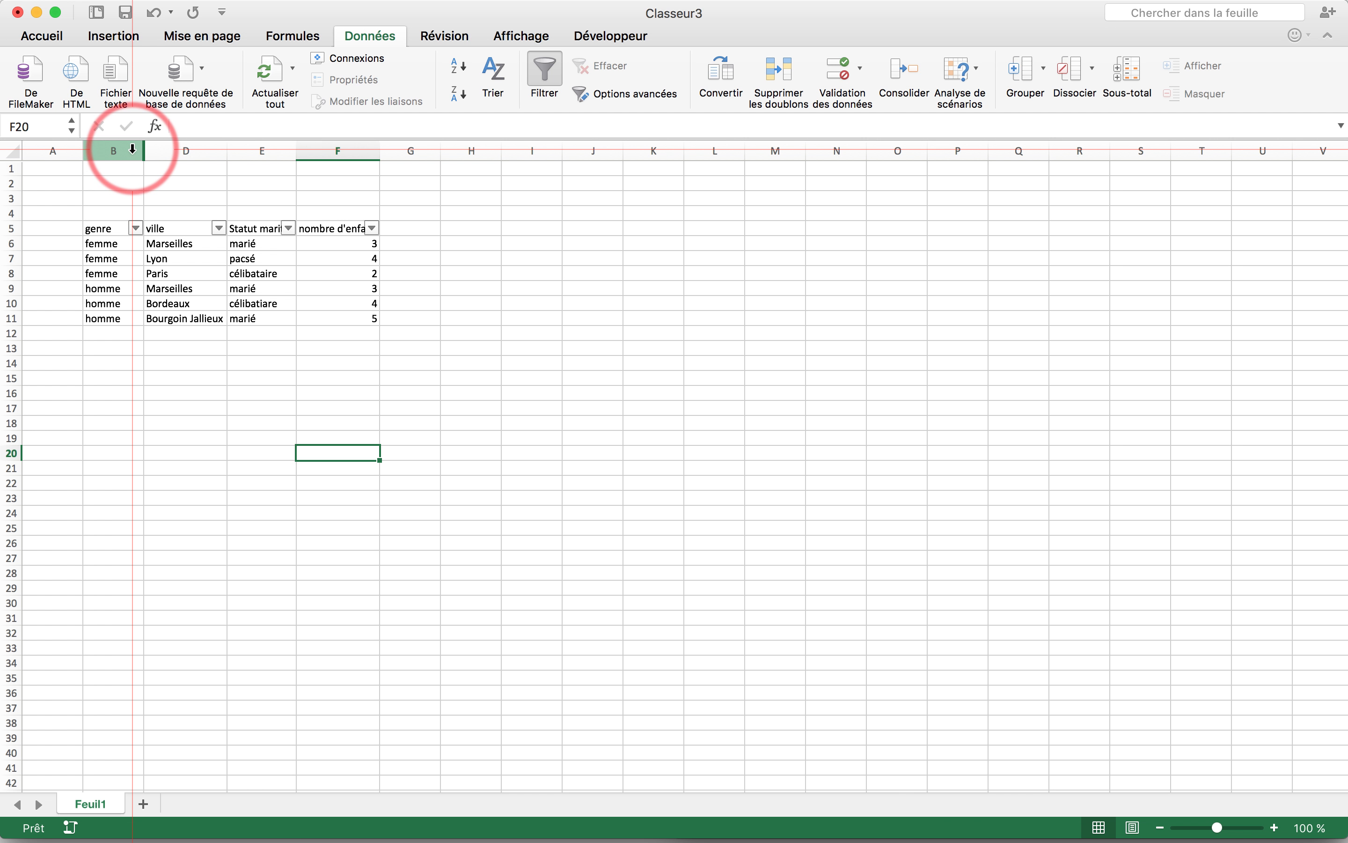
# - Select columns B through D and unhide column C between them
pyautogui.moveTo(129, 149)
pyautogui.mouseDown()
pyautogui.moveTo(181, 149)
pyautogui.moveTo(149, 148)
pyautogui.mouseUp()
pyautogui.rightClick(148, 147)
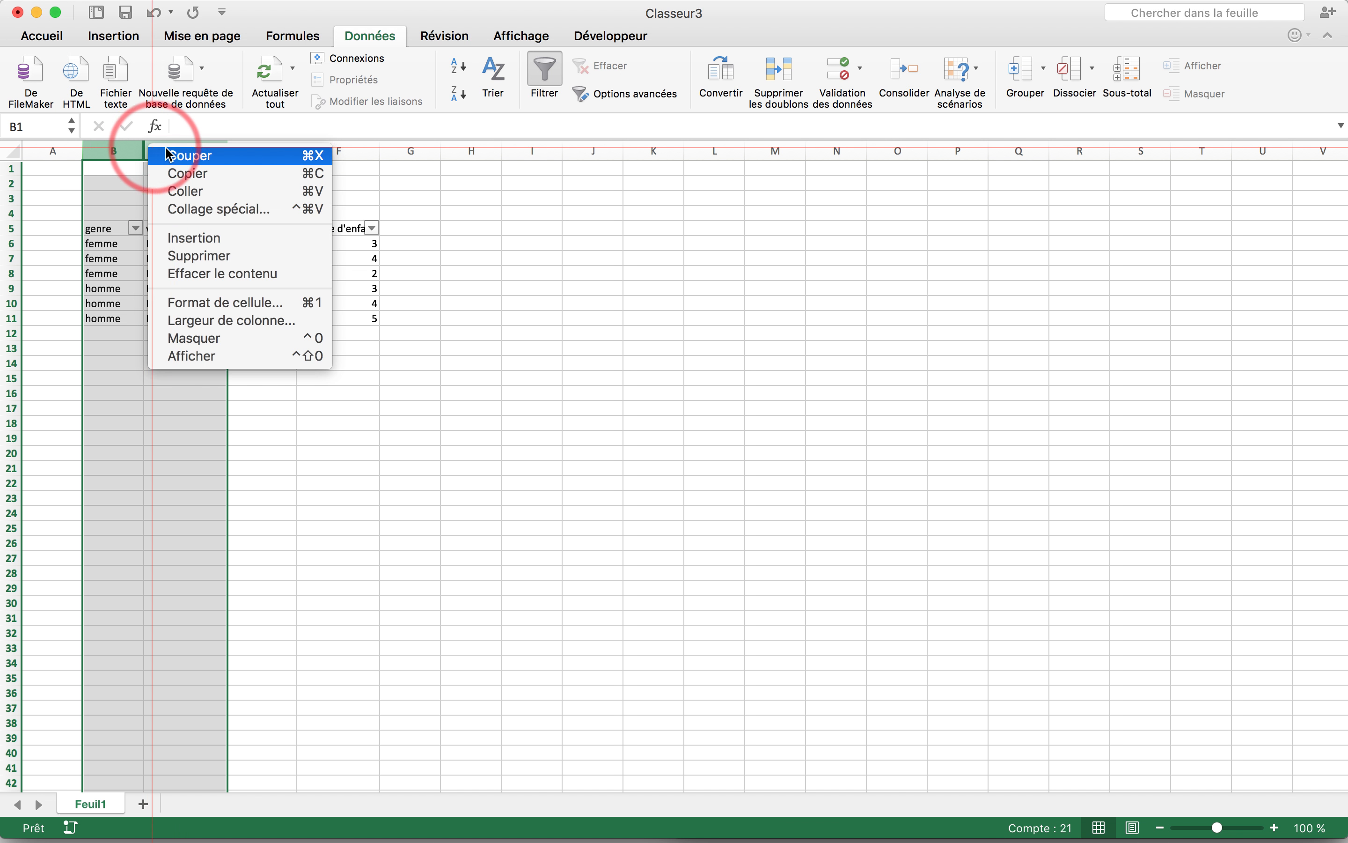
pyautogui.click(197, 355)
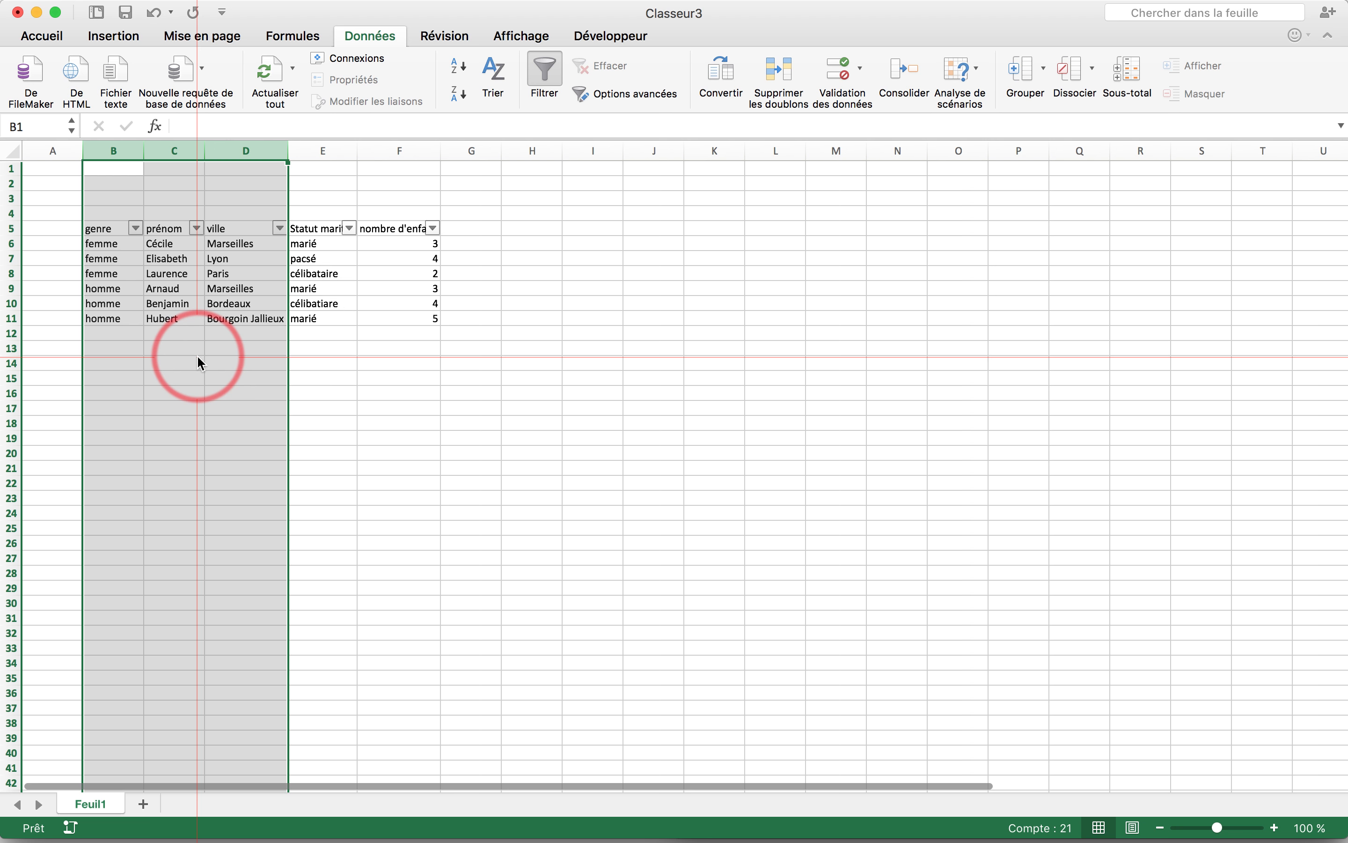
# - Filter the genre column to show only the homme rows, excluding femme
pyautogui.click(135, 228)
pyautogui.click(780, 418)
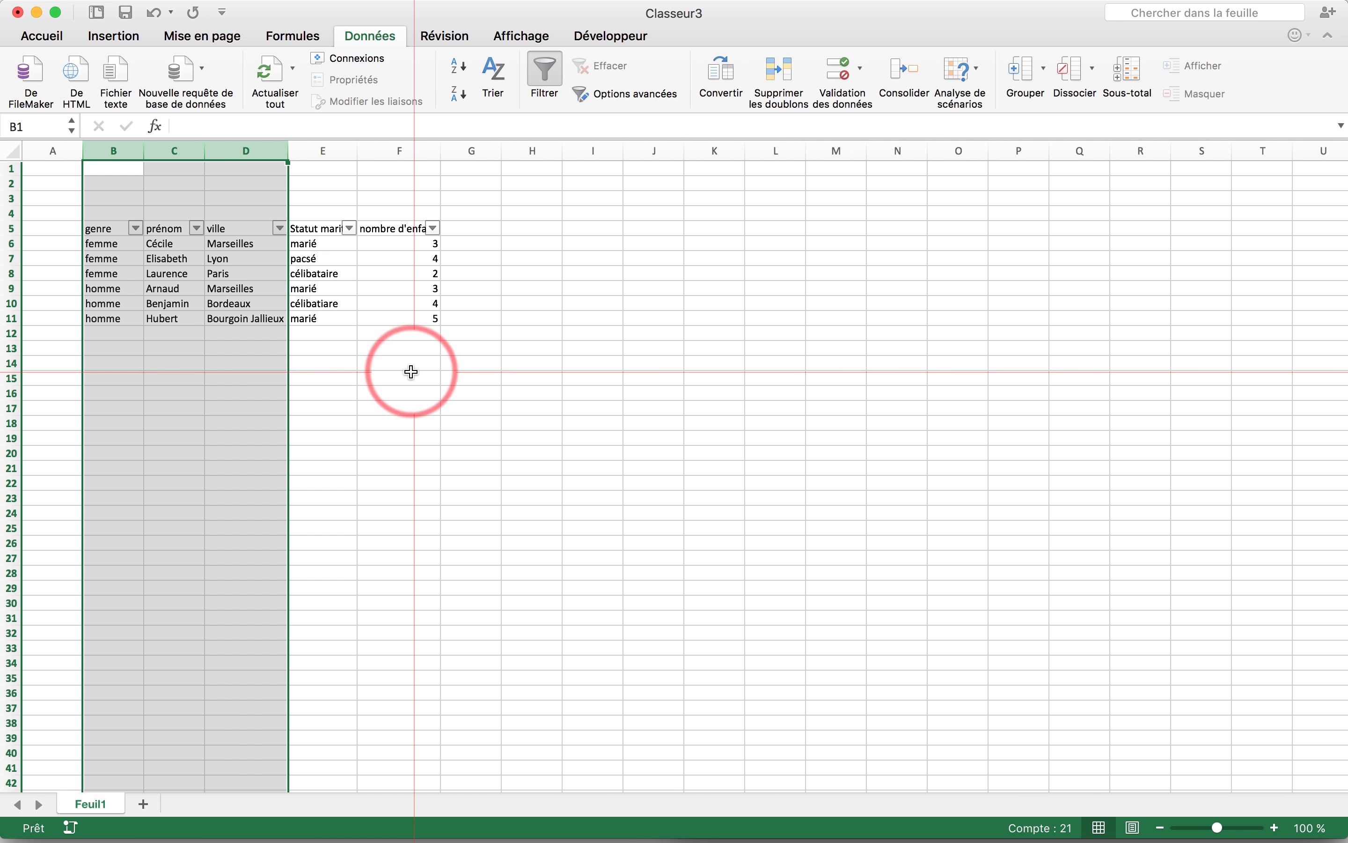
pyautogui.click(472, 423)
pyautogui.click(155, 229)
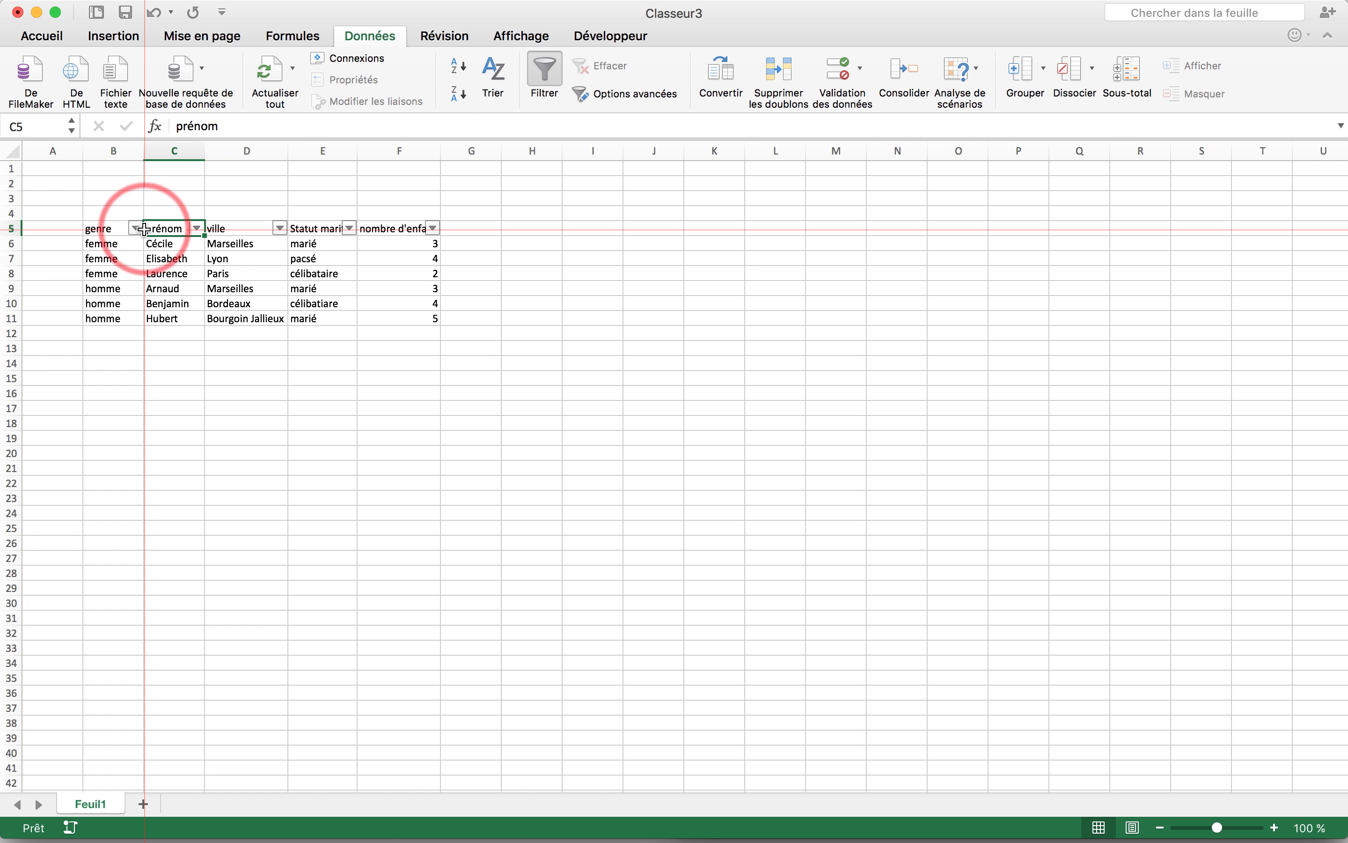
pyautogui.click(136, 229)
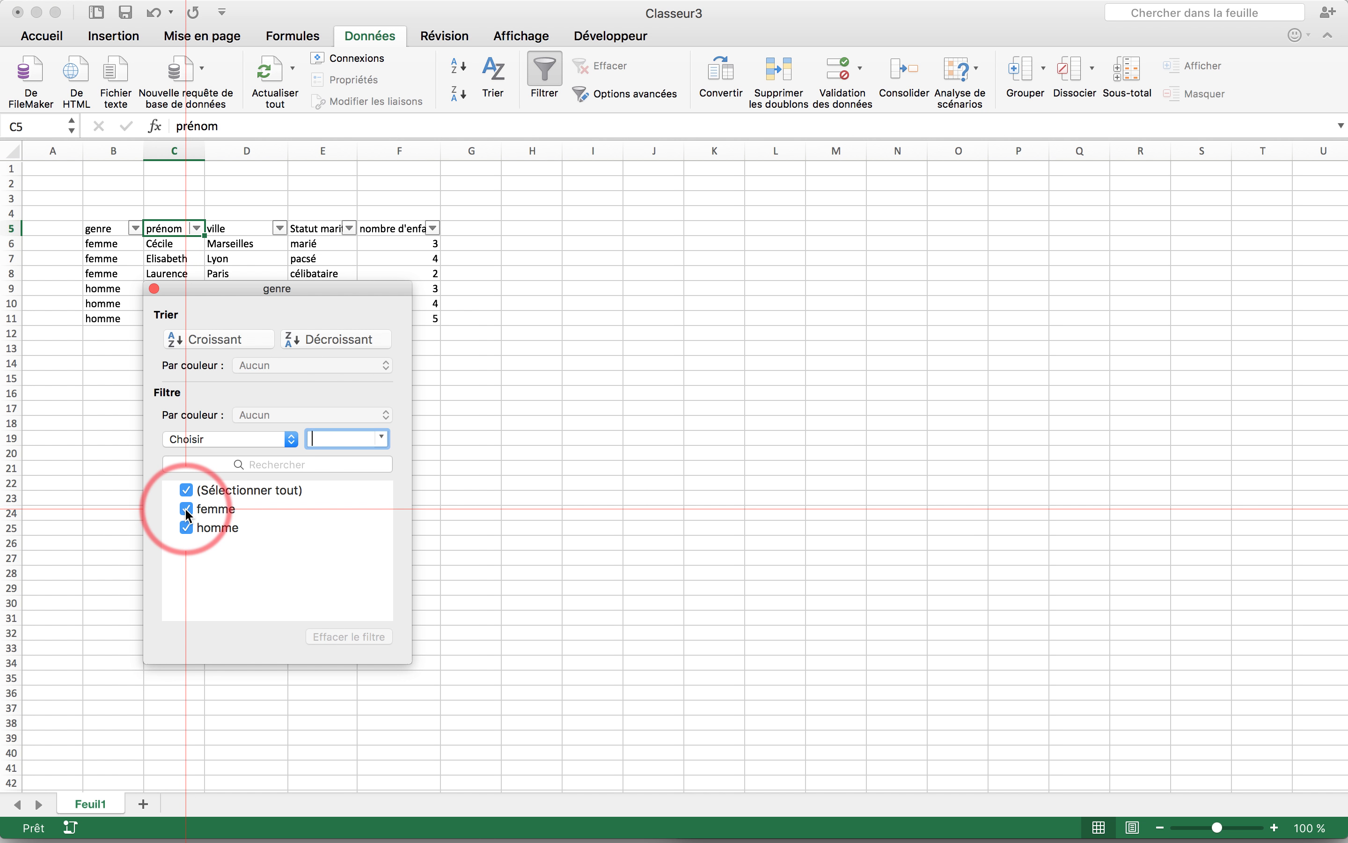
pyautogui.click(626, 415)
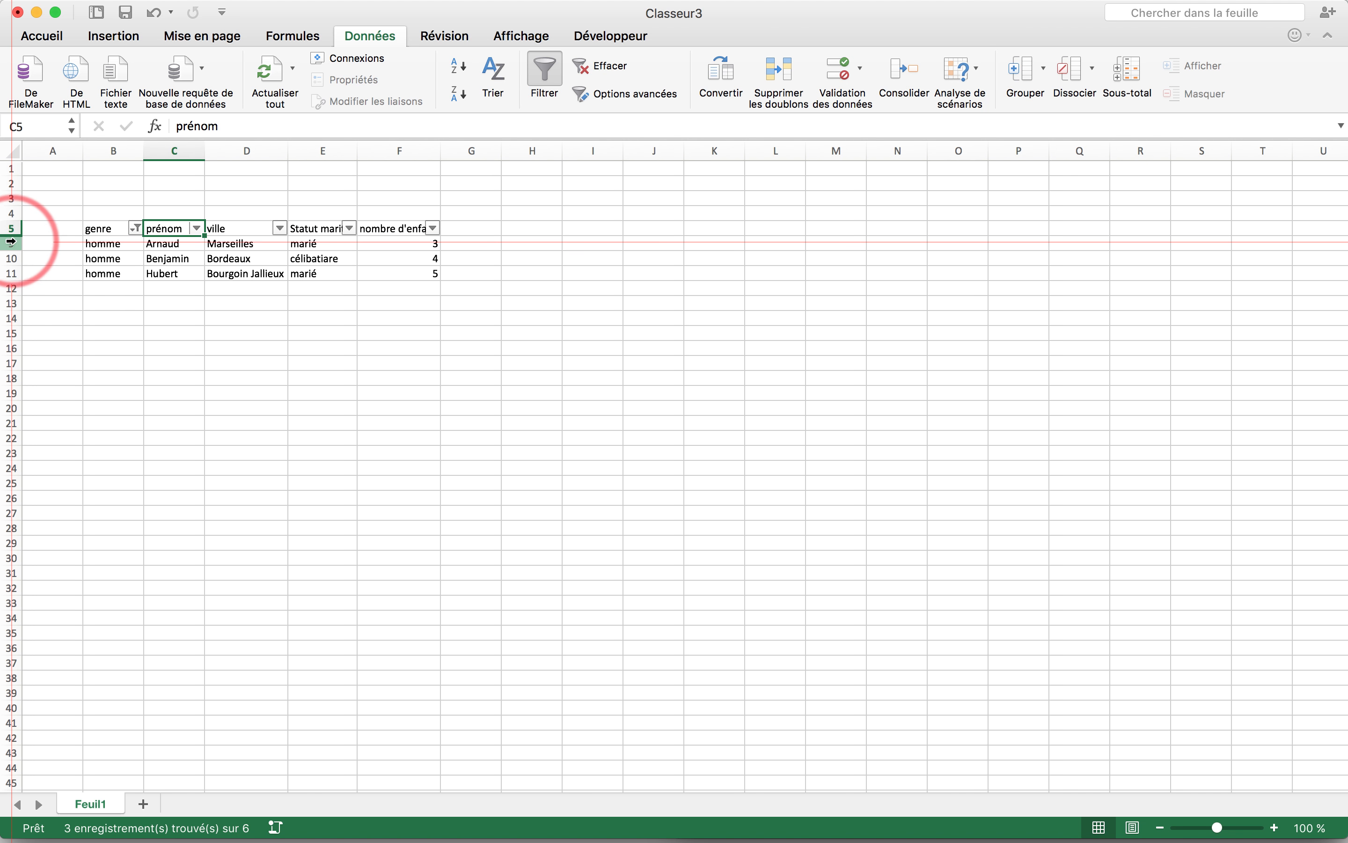
# - Look over the row numbers of the filtered sheet and clear the genre filter
pyautogui.scroll(-1, 83, 351)
pyautogui.scroll(-15, 84, 351)
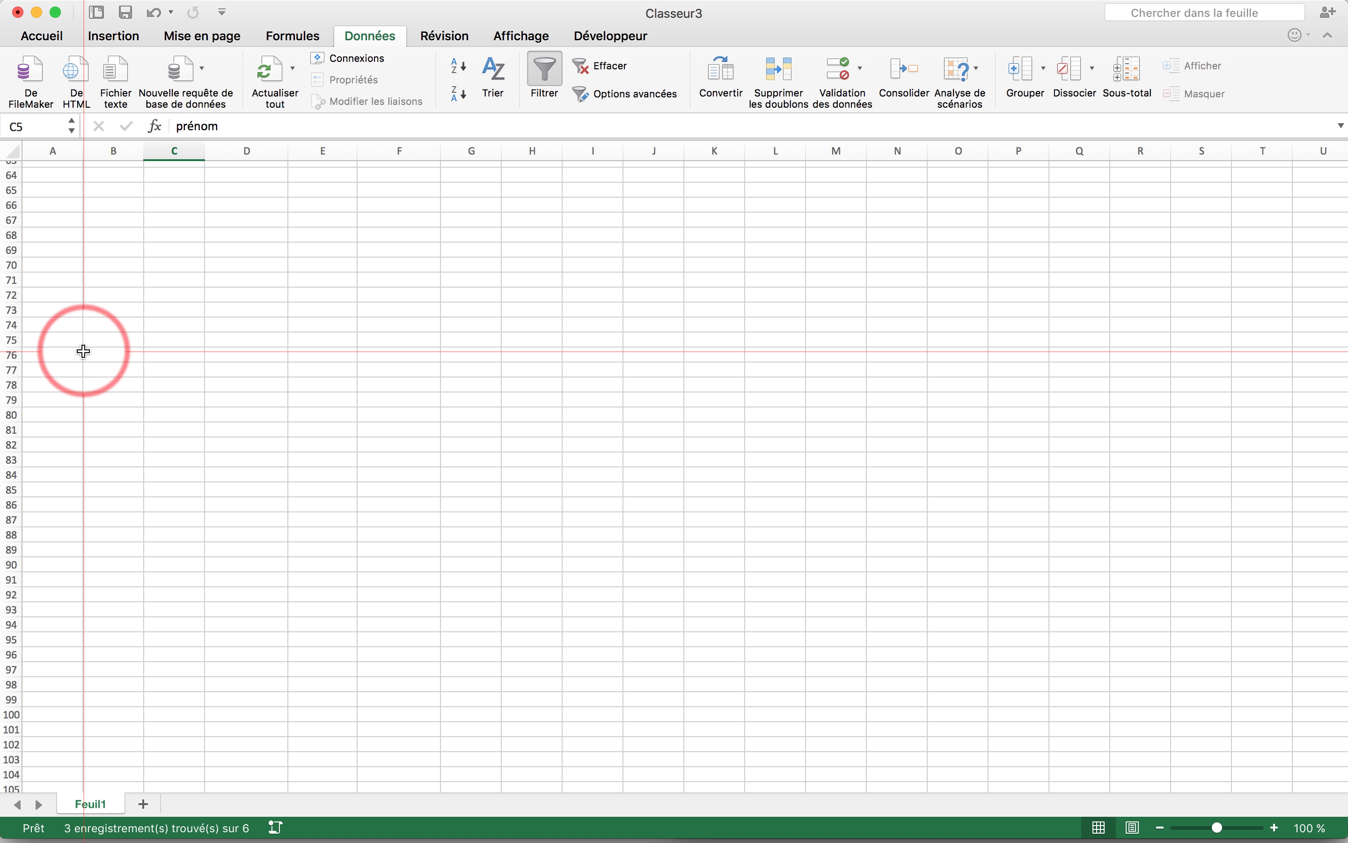
pyautogui.scroll(15, 84, 351)
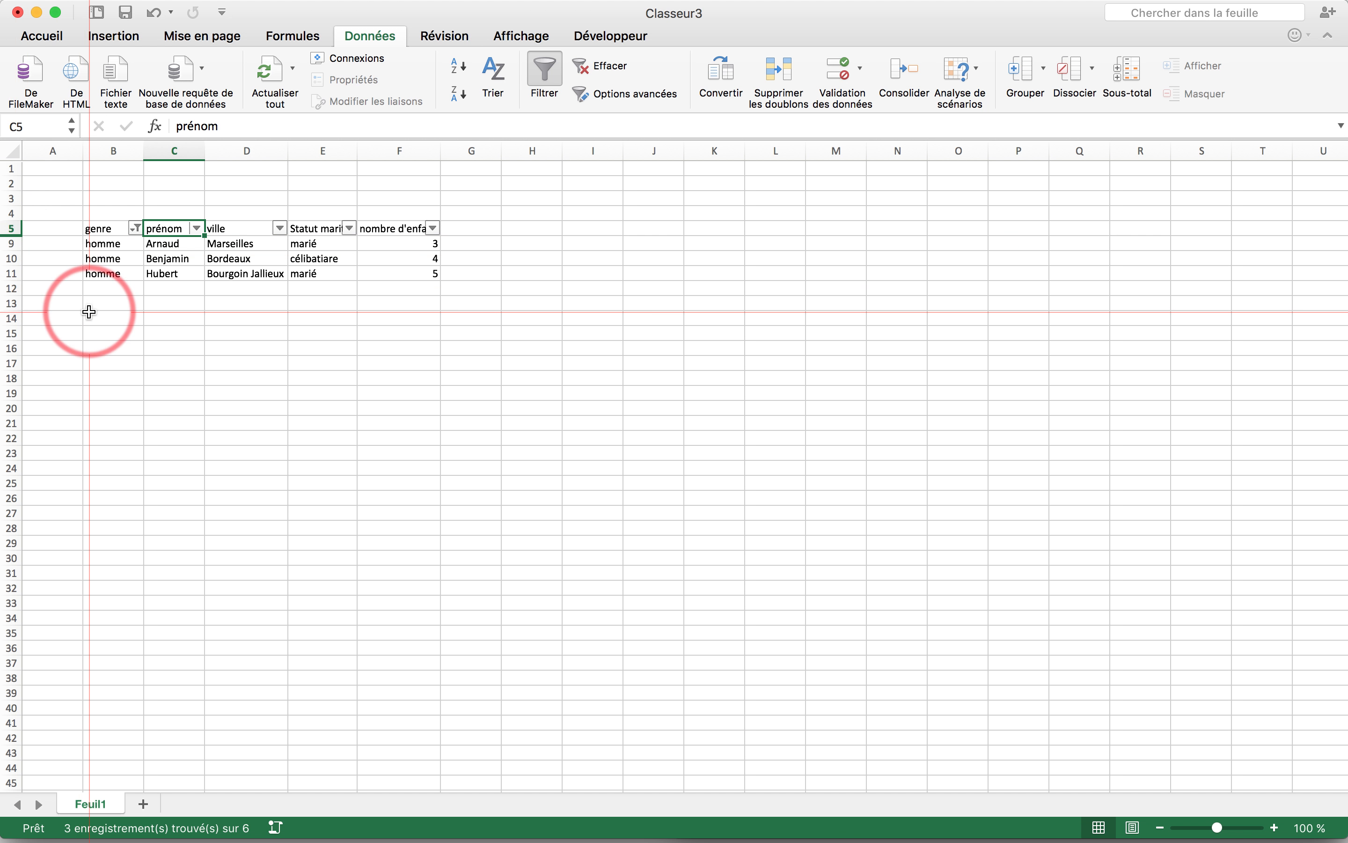
pyautogui.click(606, 65)
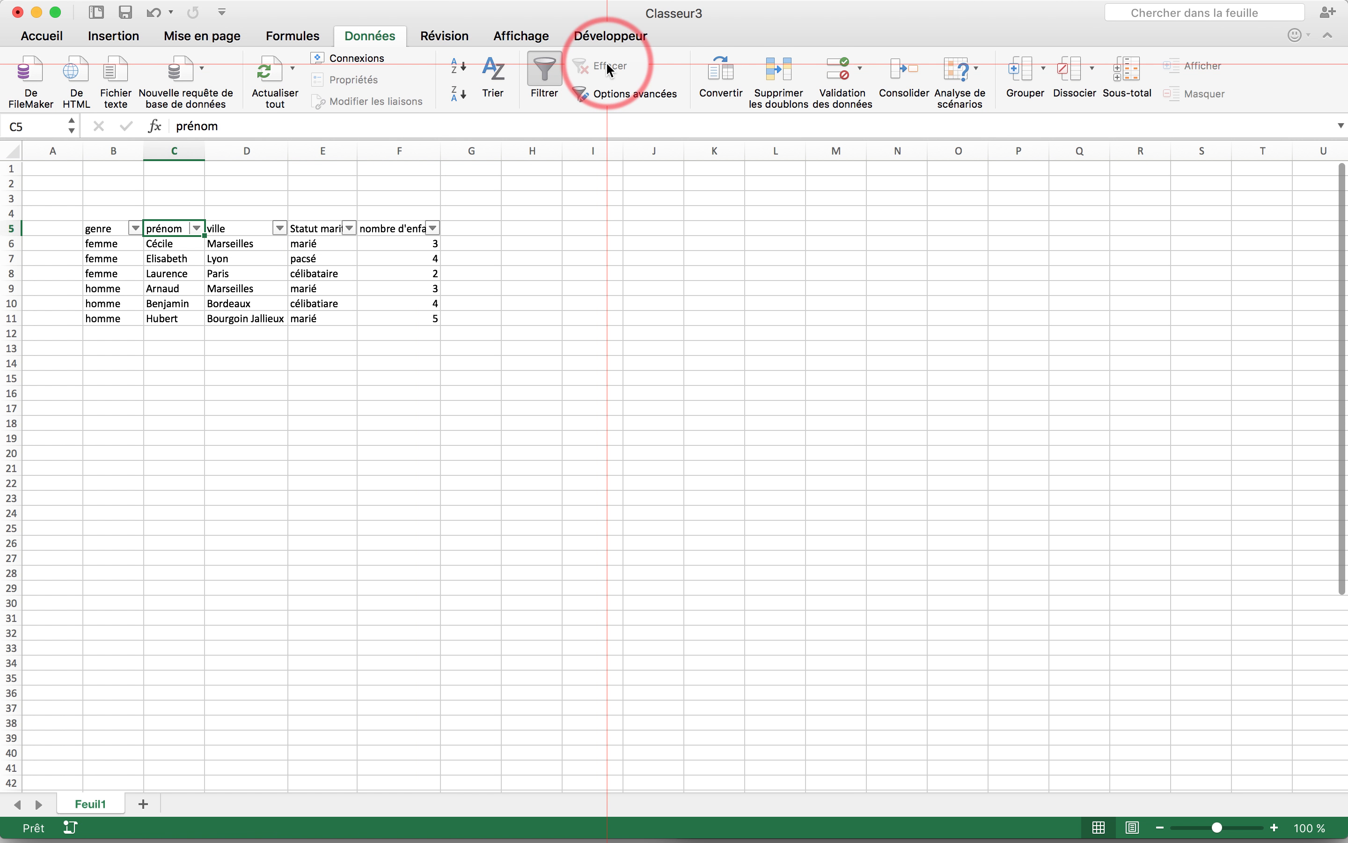
pyautogui.click(423, 439)
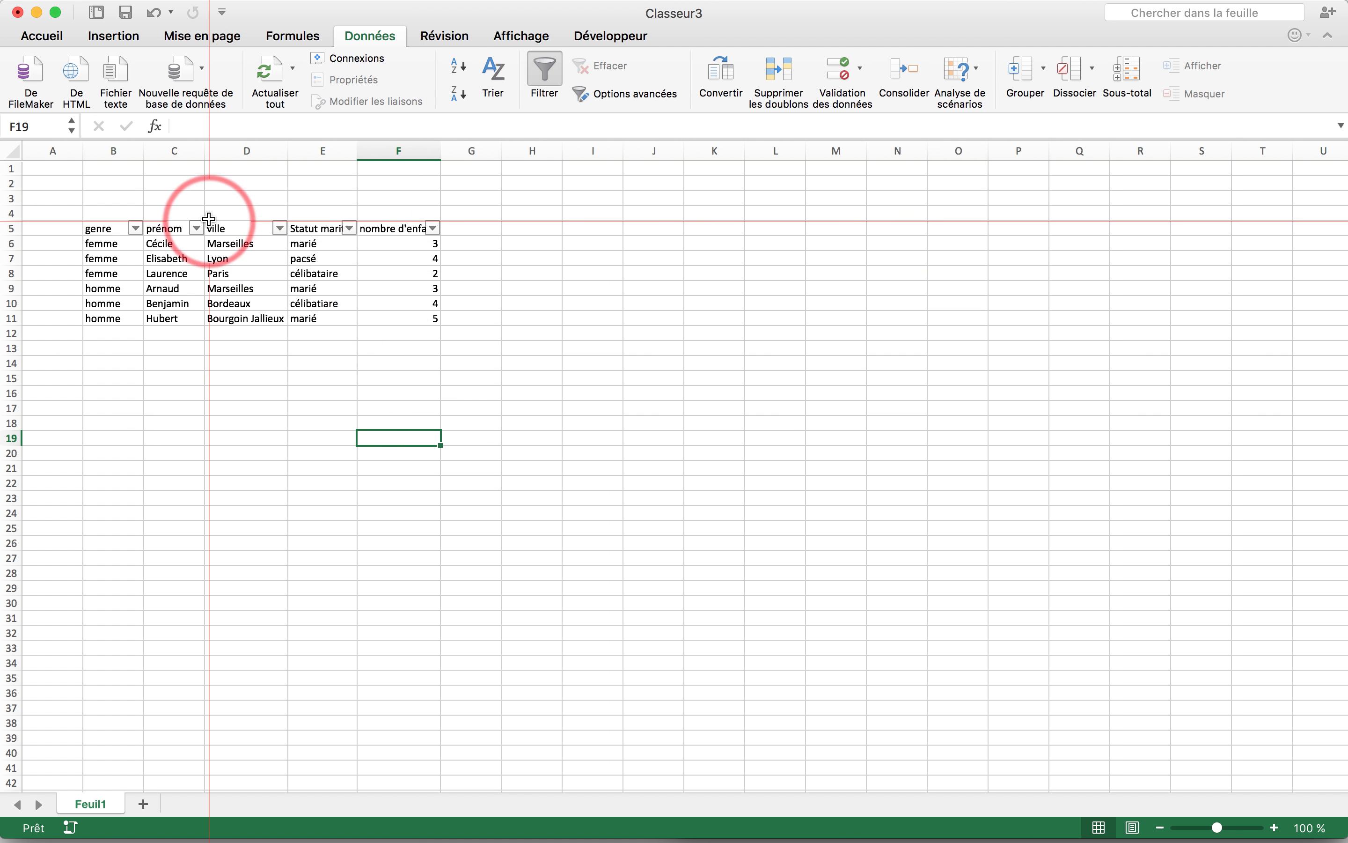
pyautogui.click(172, 150)
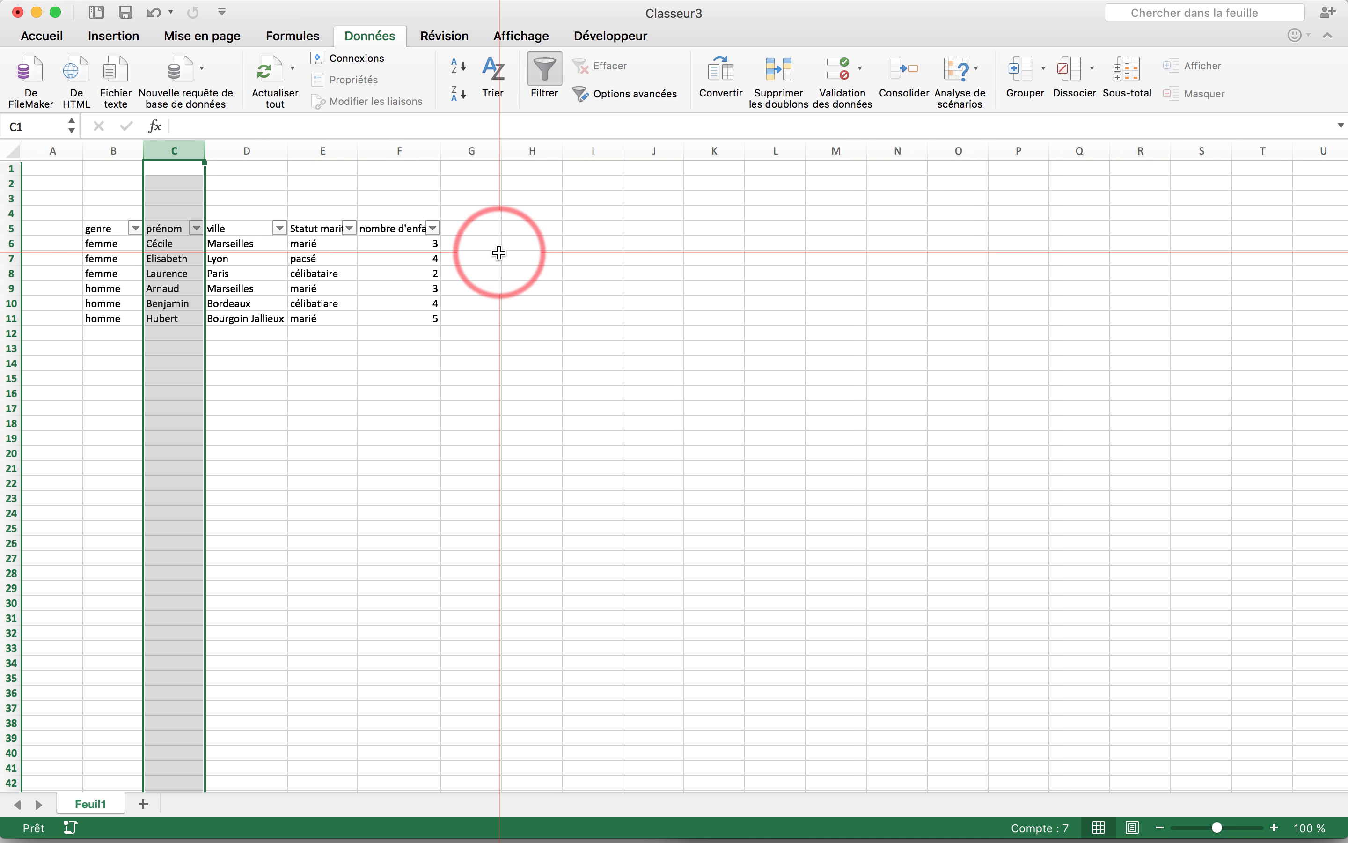
pyautogui.press('F11')
pyautogui.moveTo(665, 15)
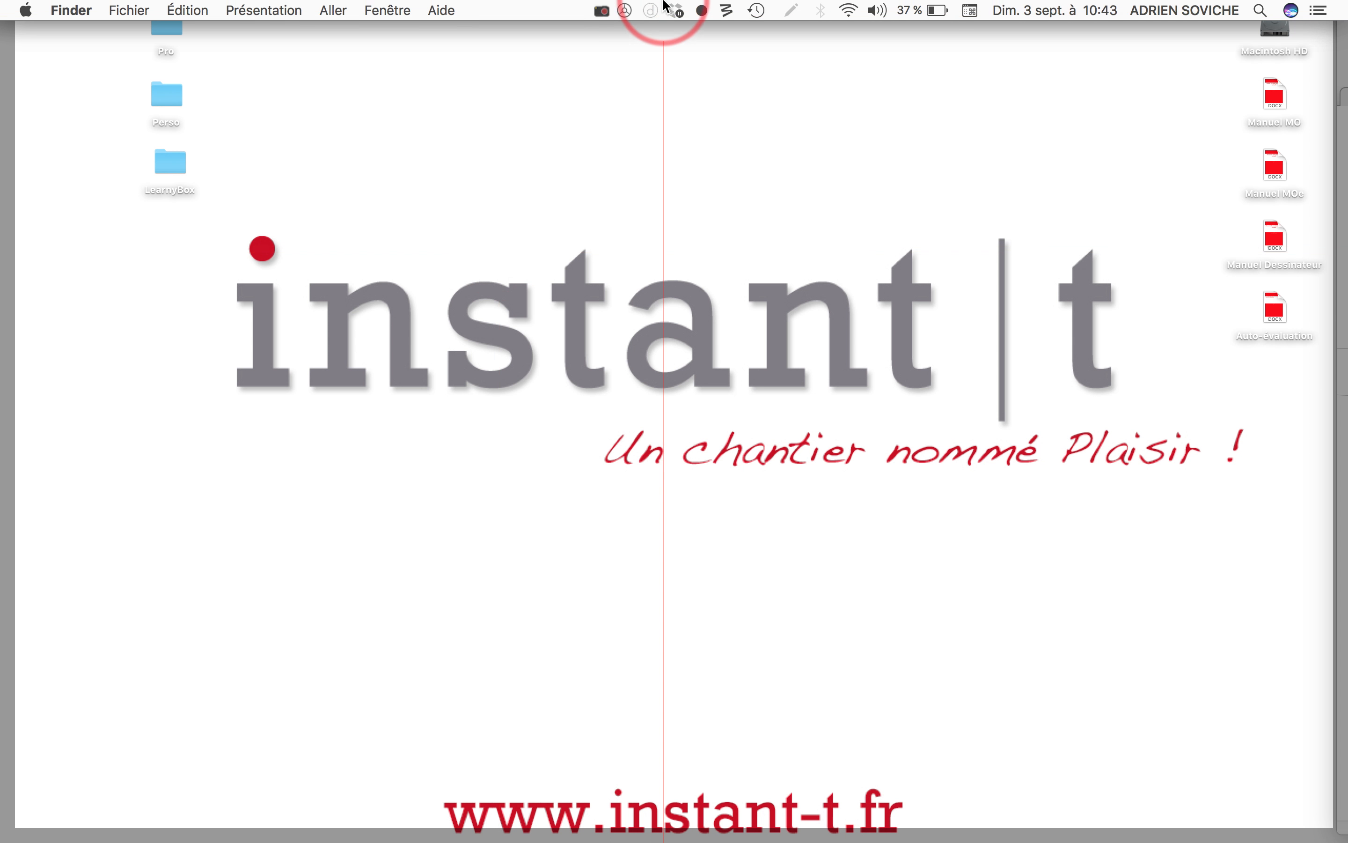